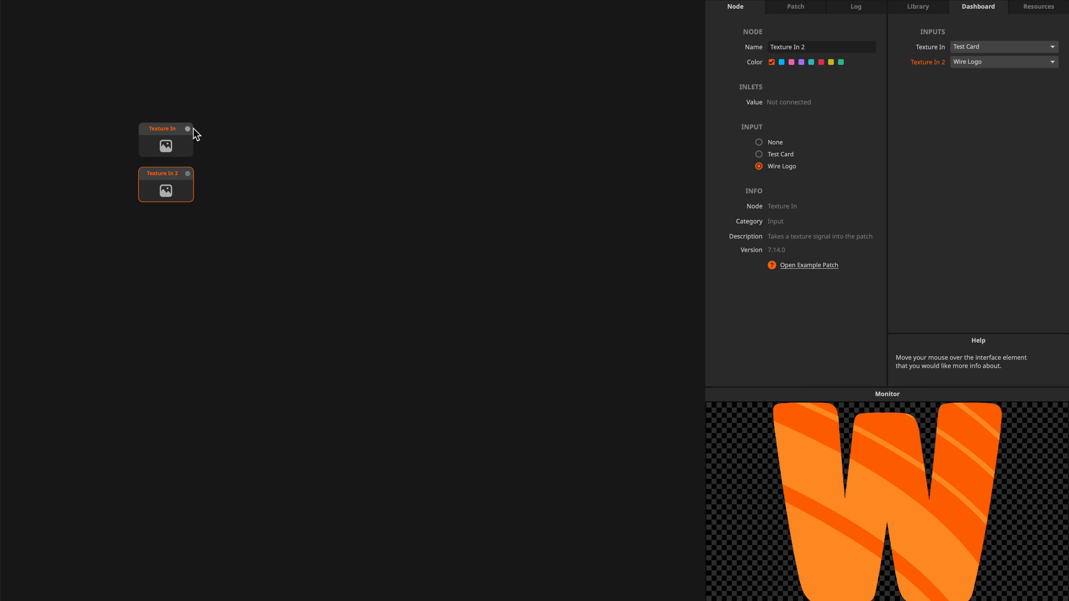
- Add a Gradient node to the patch below the two Texture In nodes
drag(188, 129, 240, 131)
click(127, 252)
double_click(127, 252)
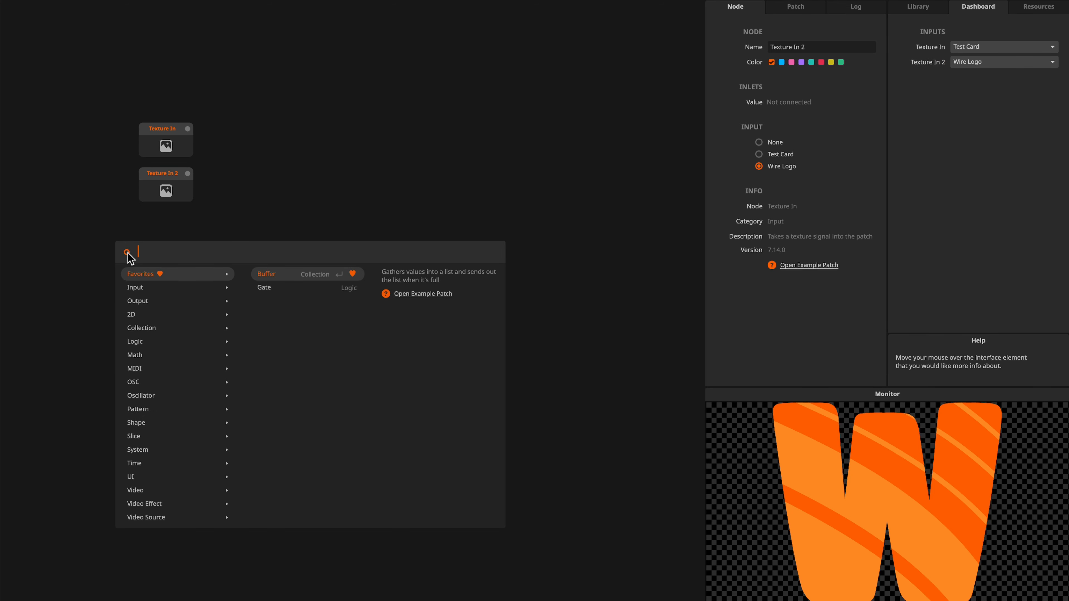
text(grad)
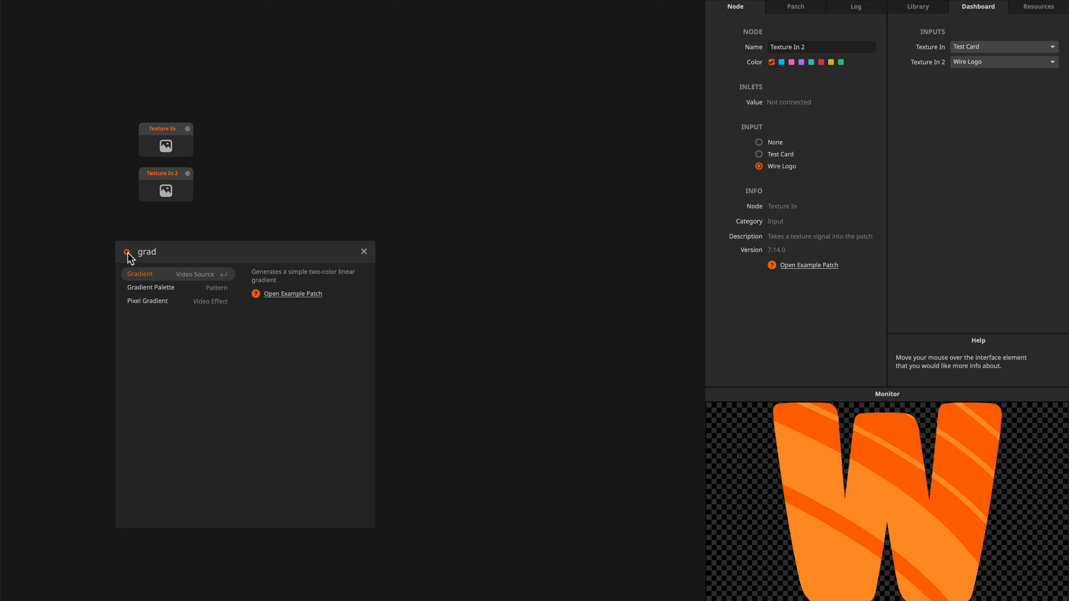
key(Return)
- Set the Gradient's Color 1 to white (FFFFFFFF) and Color 2 to black (000000FF)
click(189, 263)
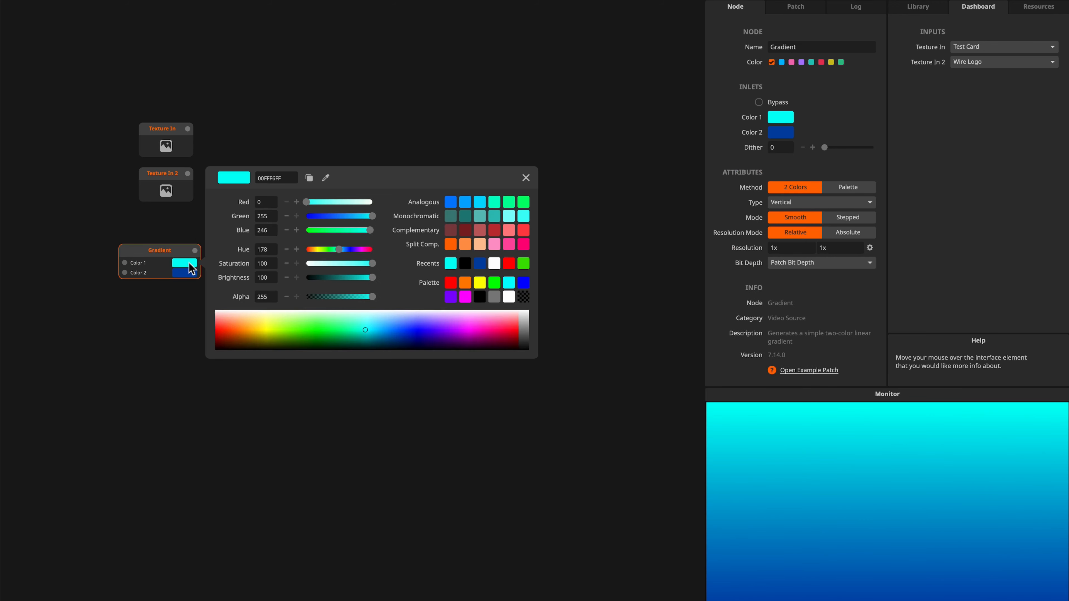
click(508, 297)
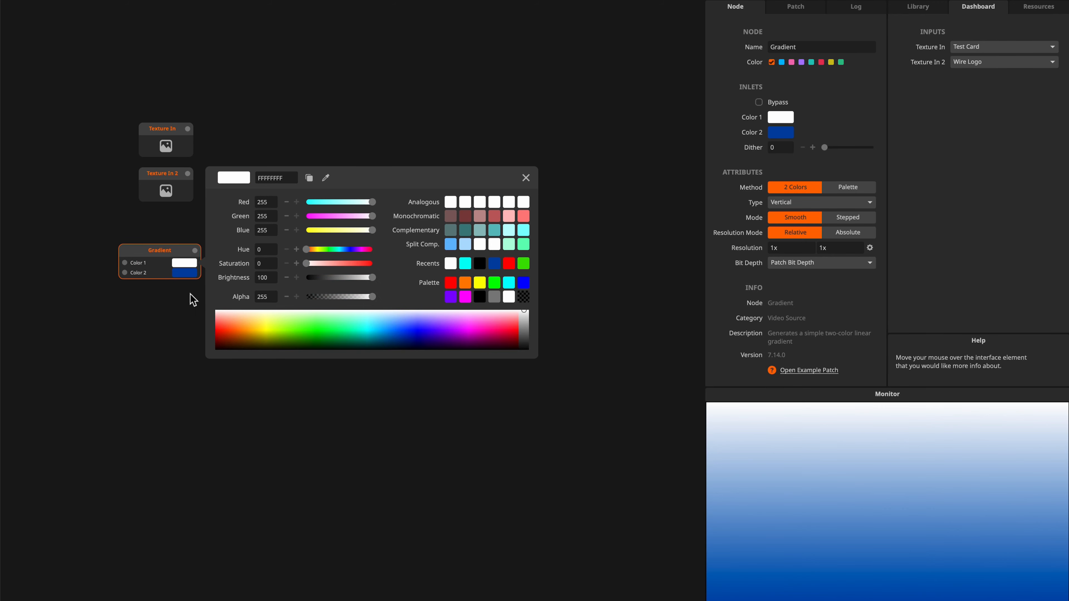
click(189, 273)
click(242, 359)
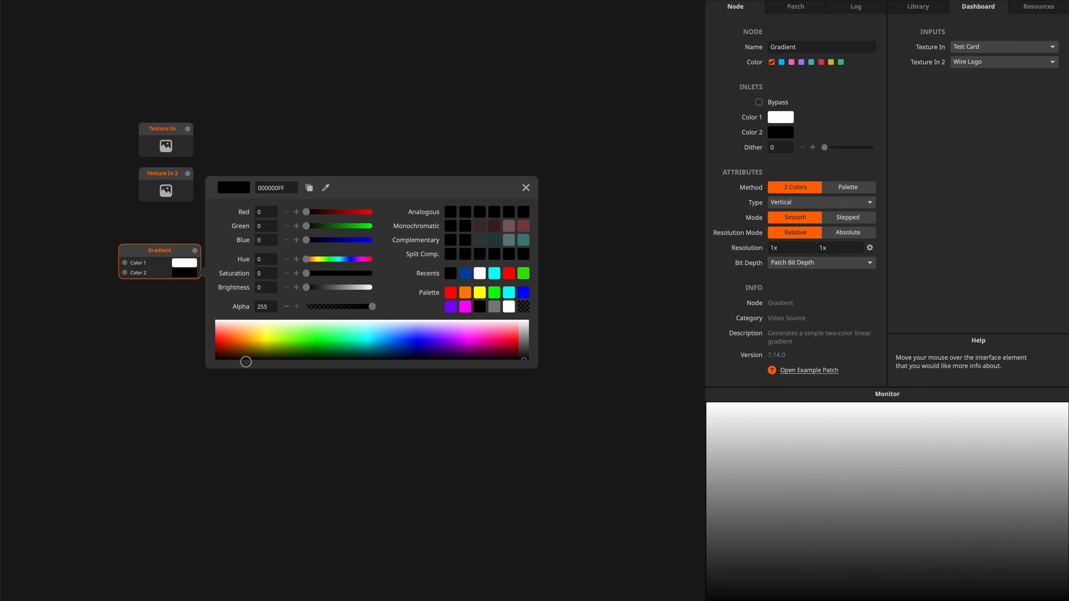
click(307, 134)
- Add a Mask node fed by Texture In and a second Mask node fed by Texture In 2
drag(187, 128, 224, 139)
text(mask)
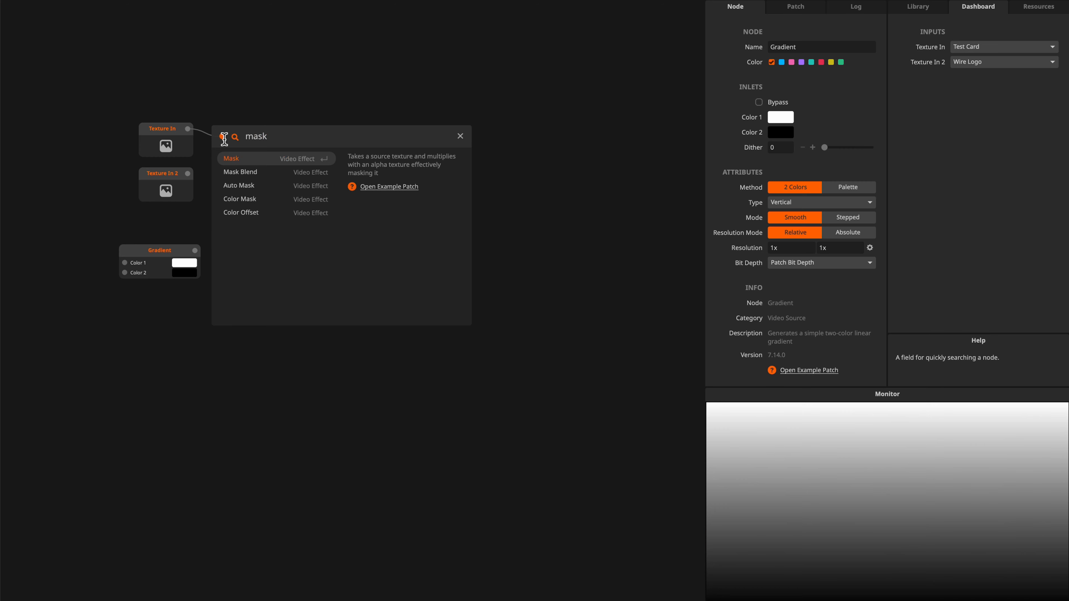
key(Return)
drag(228, 137, 285, 174)
drag(188, 173, 261, 173)
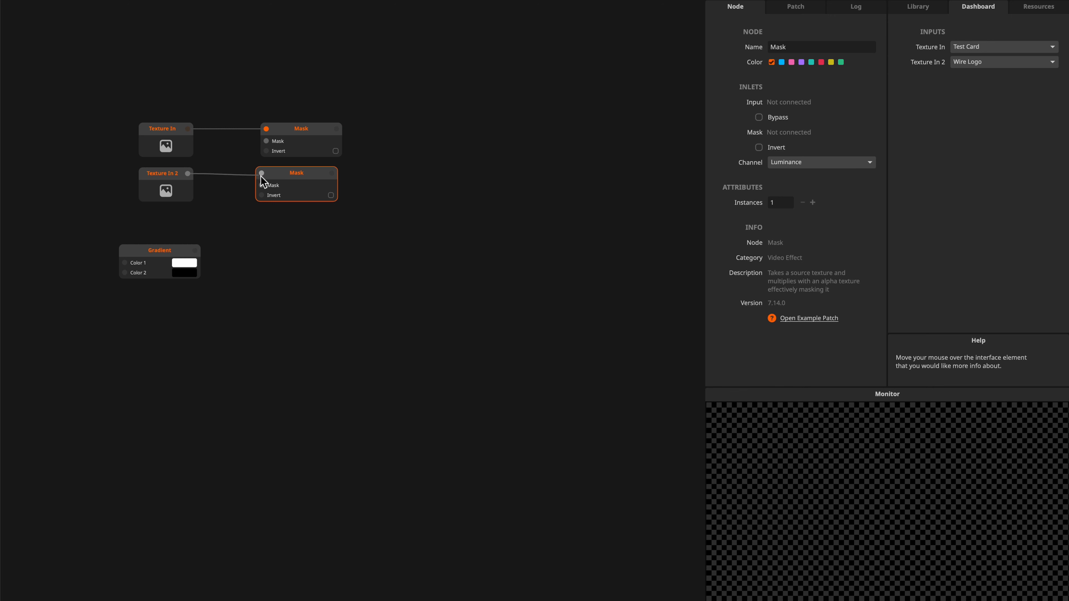
- Move the Gradient node further left and feed its output into a new Bright.Contrast node
drag(159, 250, 110, 246)
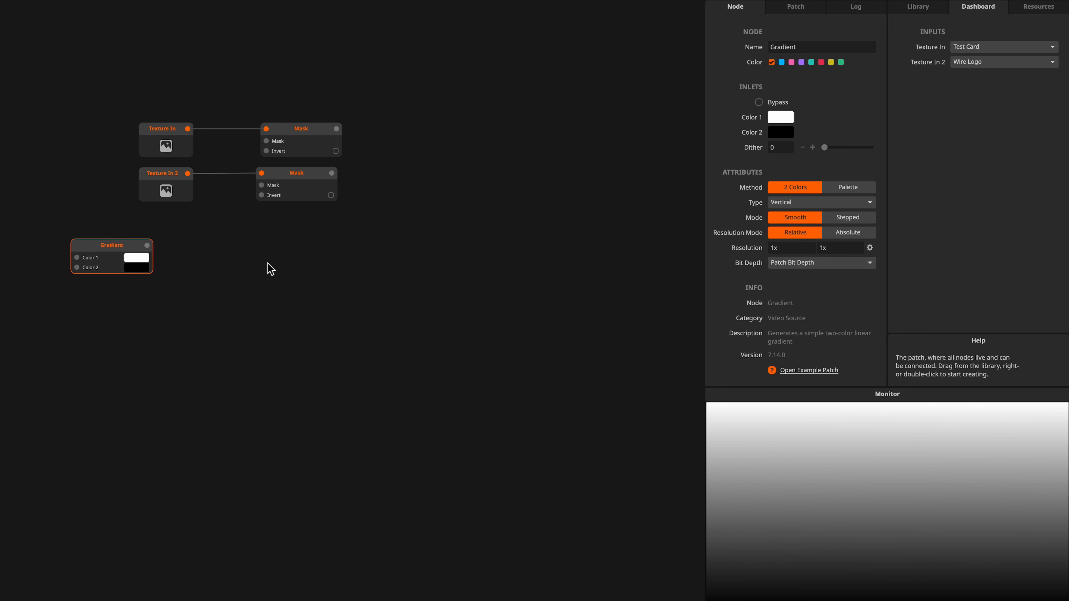
drag(149, 245, 188, 246)
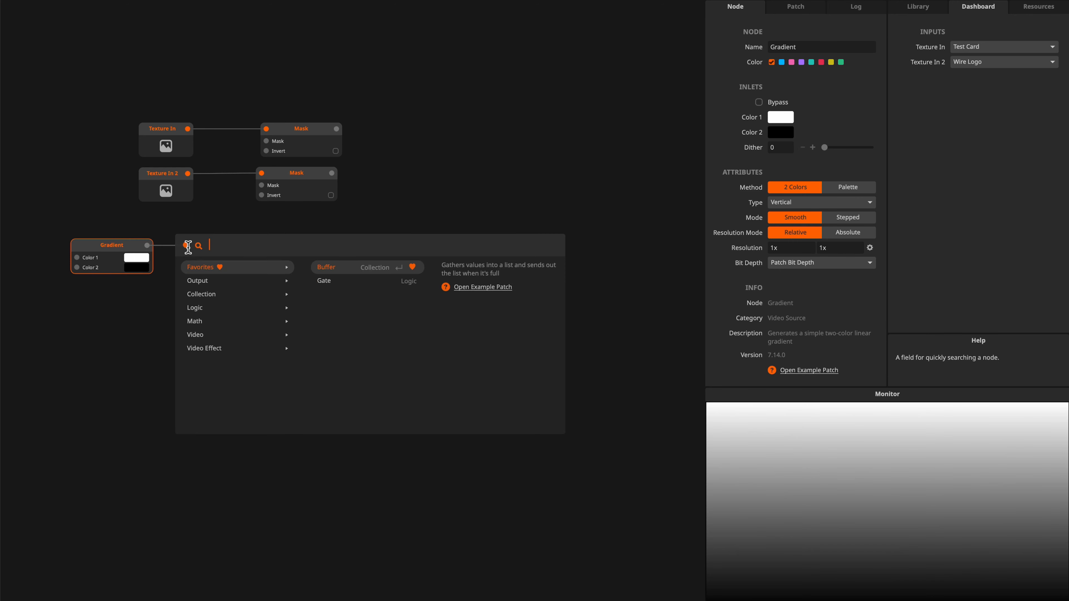
text(bri)
key(Return)
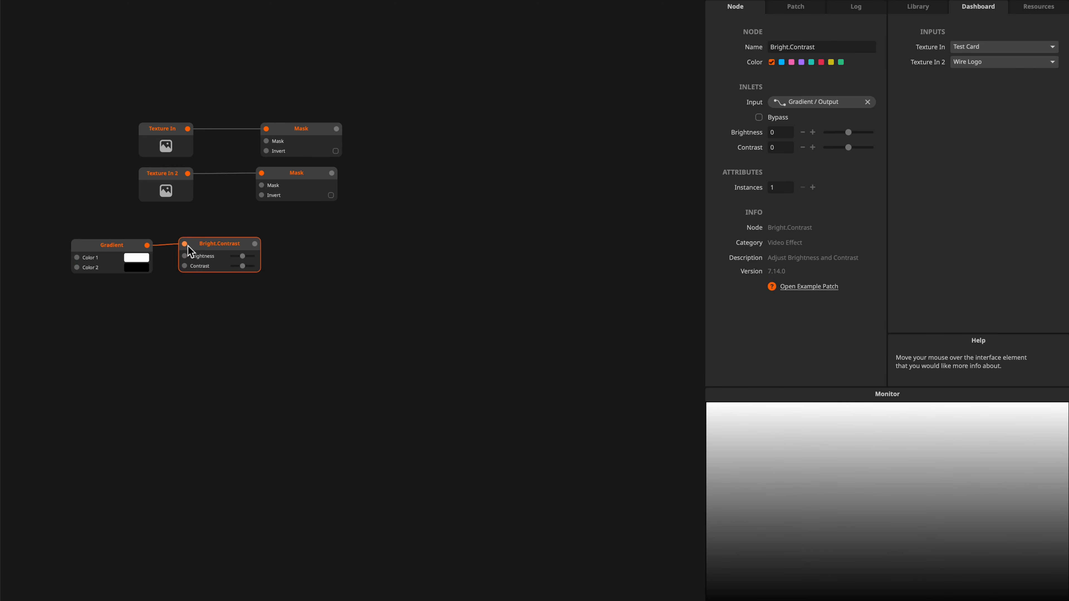
- Connect the Bright.Contrast output to the Mask inlet of both Mask nodes and line the two nodes up further right
drag(243, 257, 265, 141)
drag(250, 251, 261, 185)
drag(322, 107, 381, 186)
click(379, 244)
click(381, 135)
drag(371, 131, 366, 130)
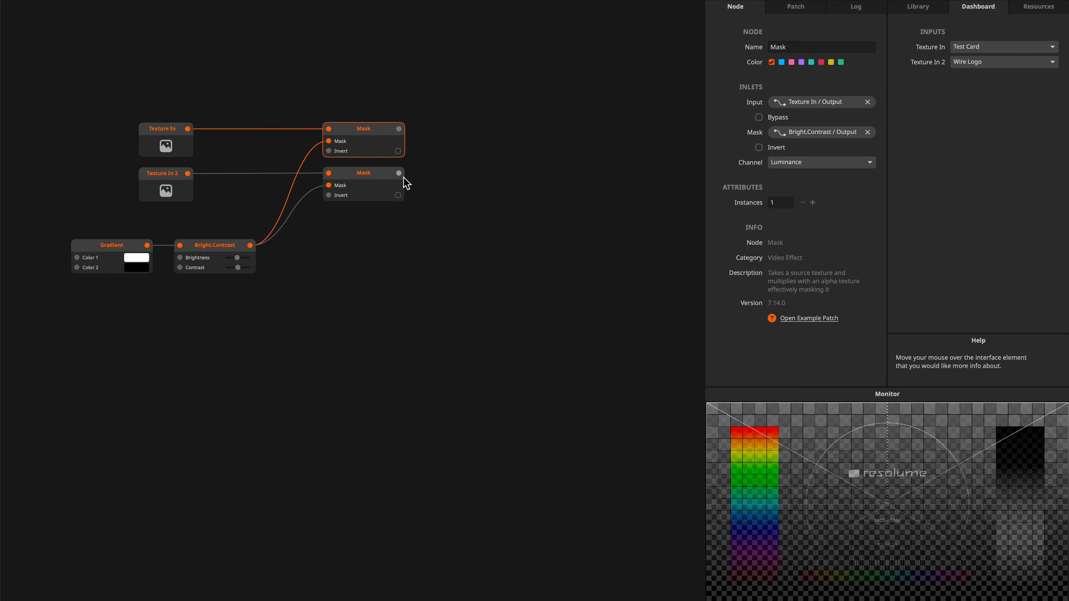
- Enable Invert on the lower Mask and raise Bright.Contrast's Brightness to 1, previewing the upper Mask
click(398, 195)
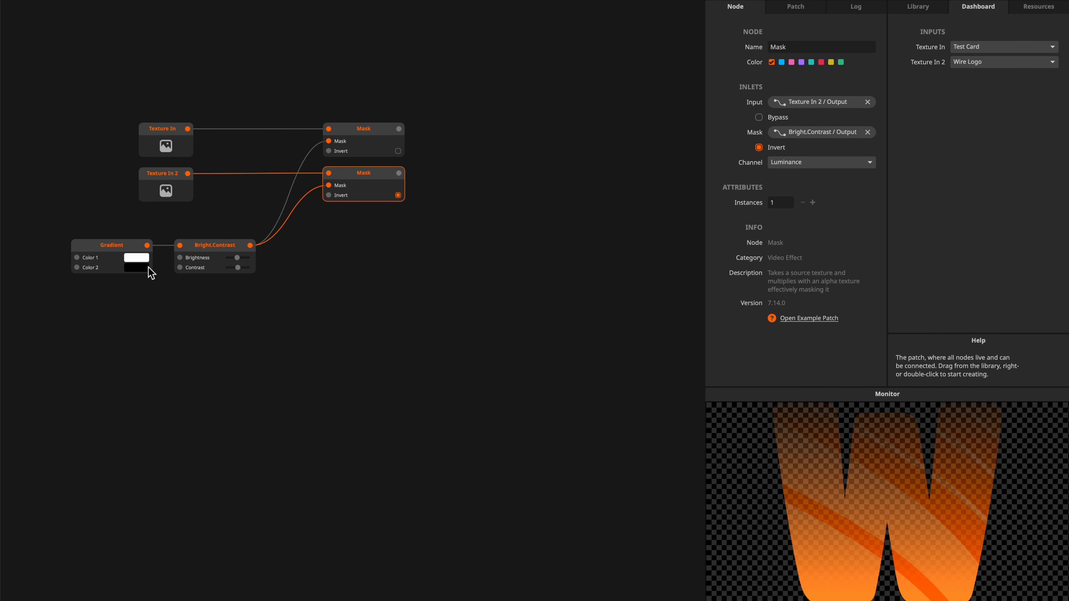
drag(240, 262, 265, 256)
click(369, 134)
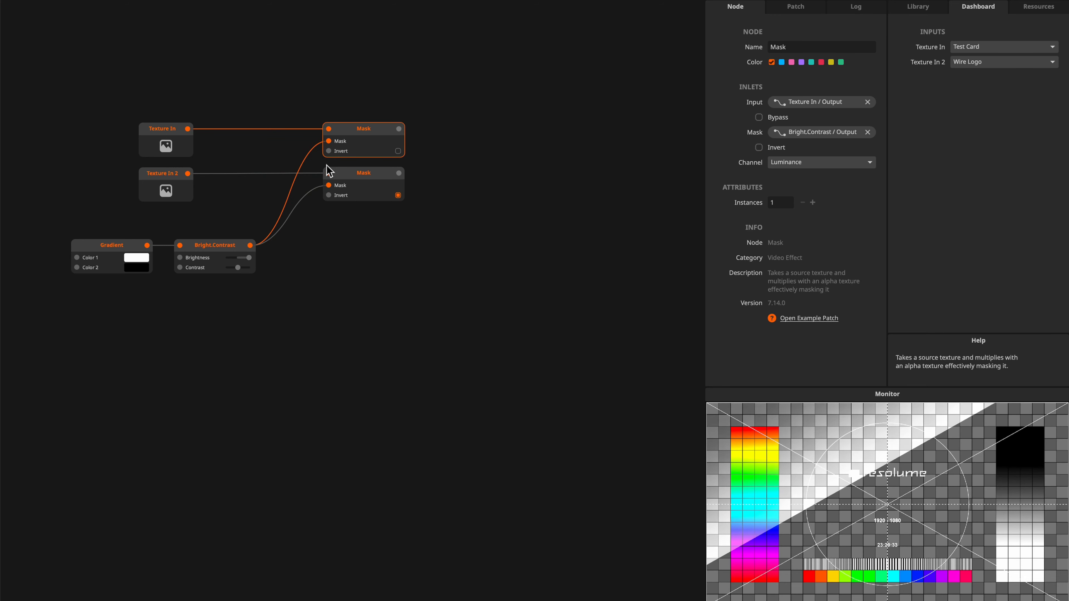
mouse_move(249, 257)
mouse_down()
mouse_move(227, 258)
mouse_move(249, 257)
mouse_up()
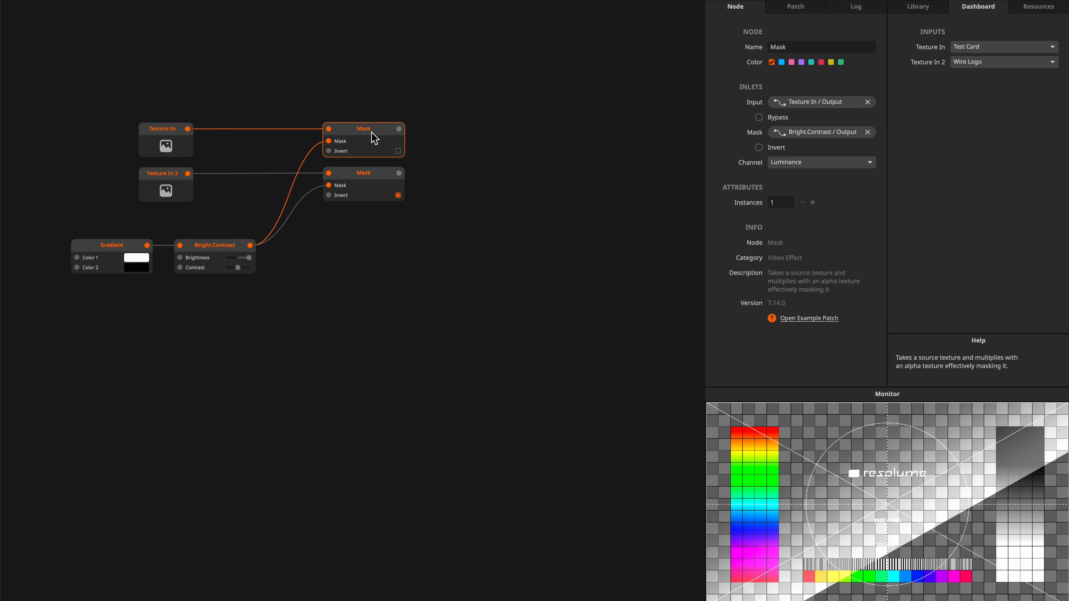
- Try combining the two Mask outputs in an Add node, test it with the Brightness setting, and delete the node
drag(398, 129, 440, 136)
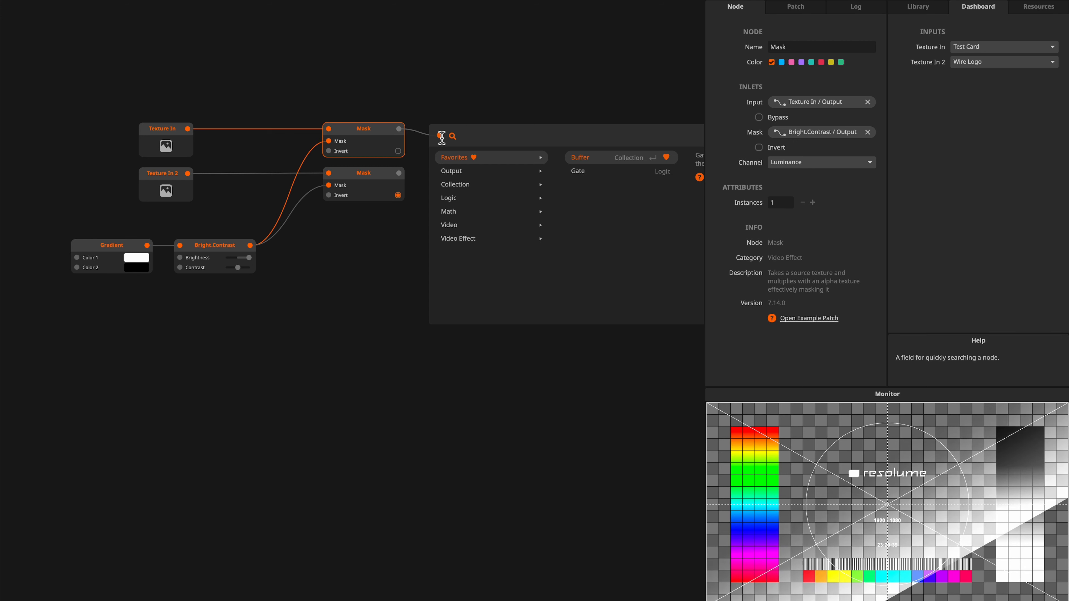
text(add)
key(Return)
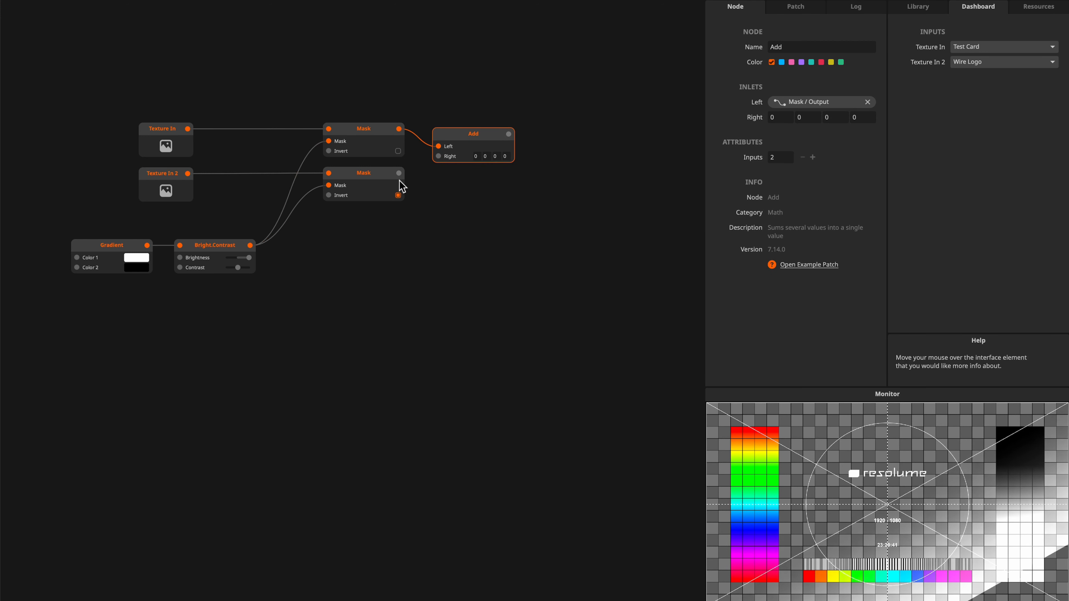
drag(399, 174, 439, 156)
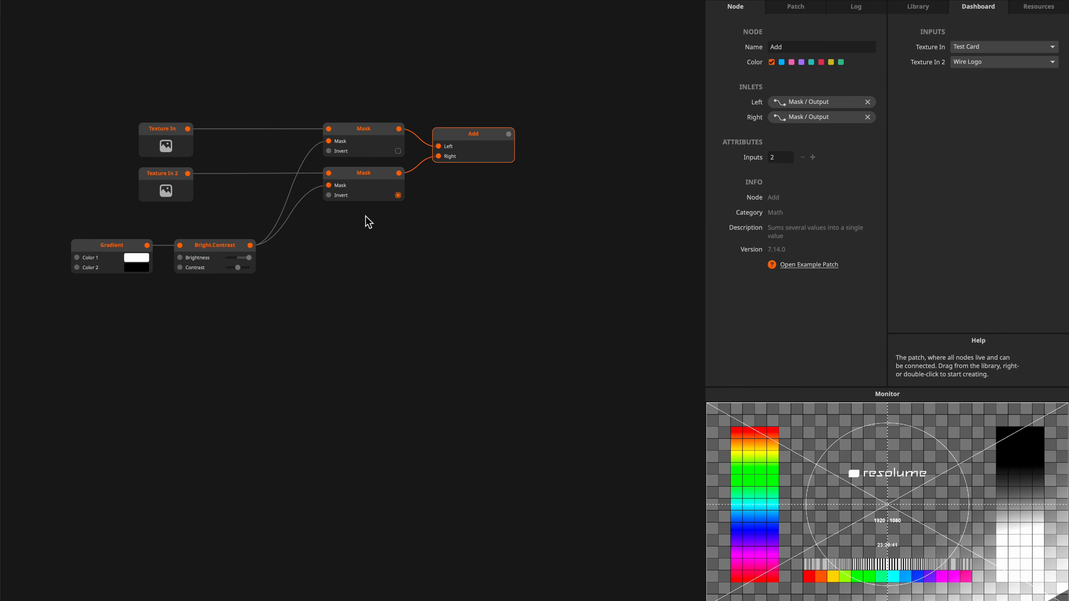
mouse_move(249, 257)
mouse_down()
mouse_move(225, 258)
mouse_move(267, 256)
mouse_move(229, 257)
mouse_move(251, 257)
mouse_up()
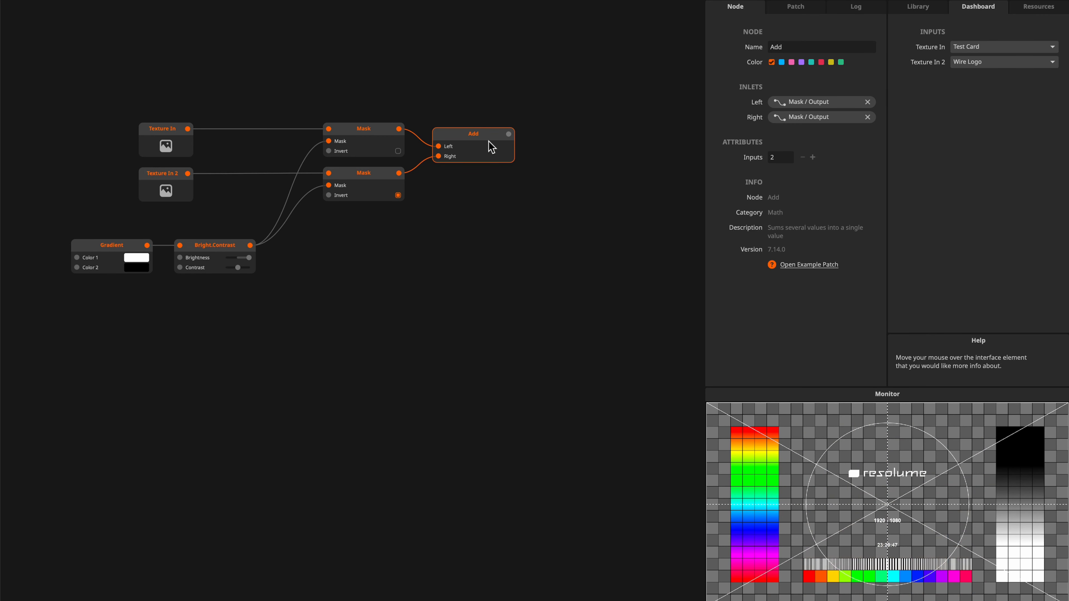
key(Delete)
- Add a Video Mixer with the upper Mask on Layer 2 and the lower Mask on Layer 1, setting Opacity 2 to 1
drag(399, 128, 430, 133)
text(vide)
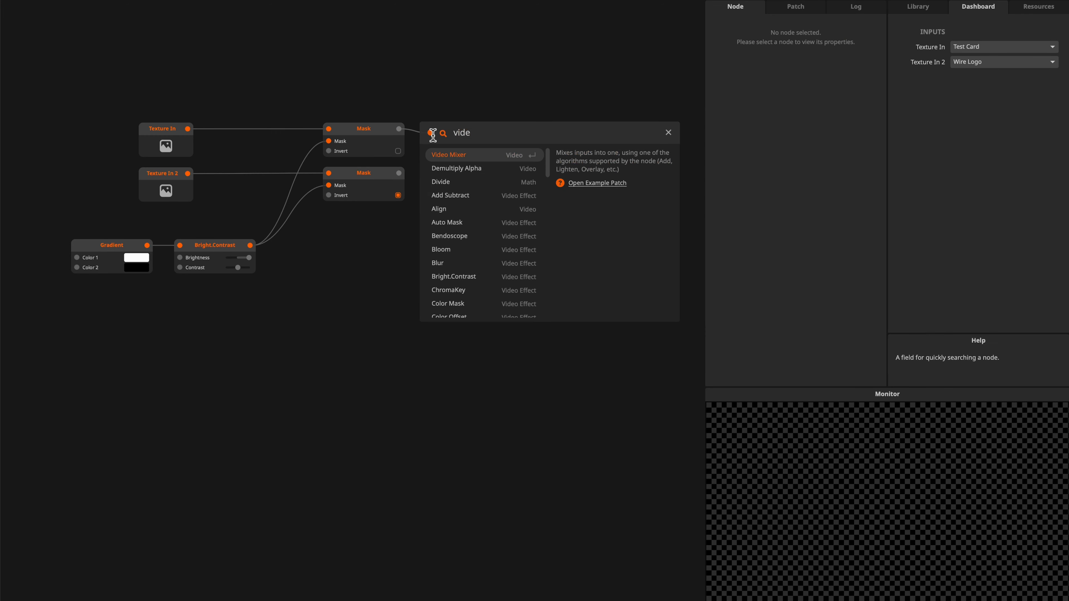
key(Return)
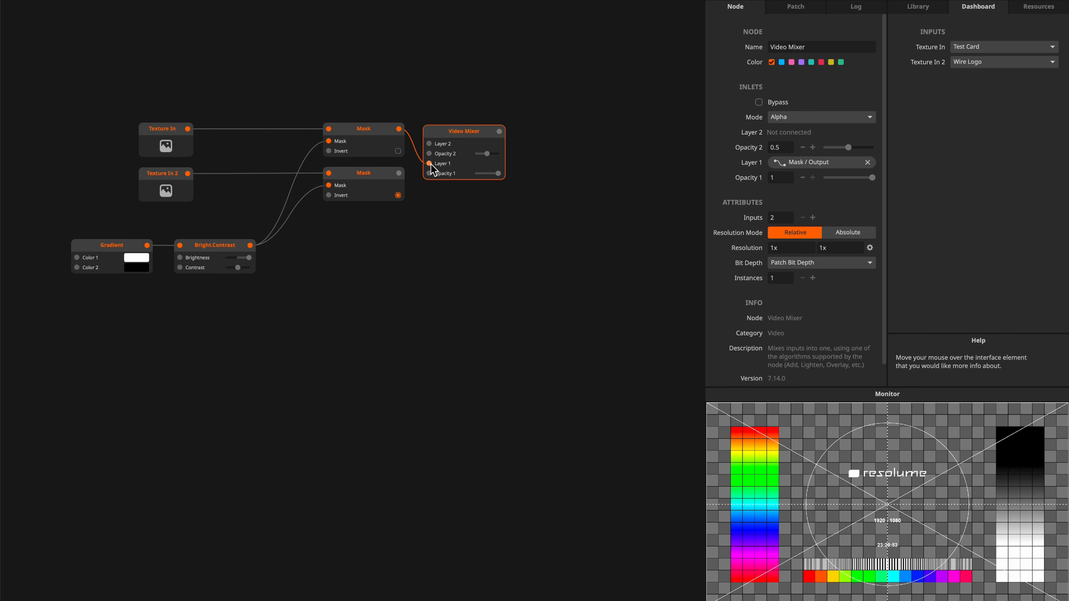
click(429, 145)
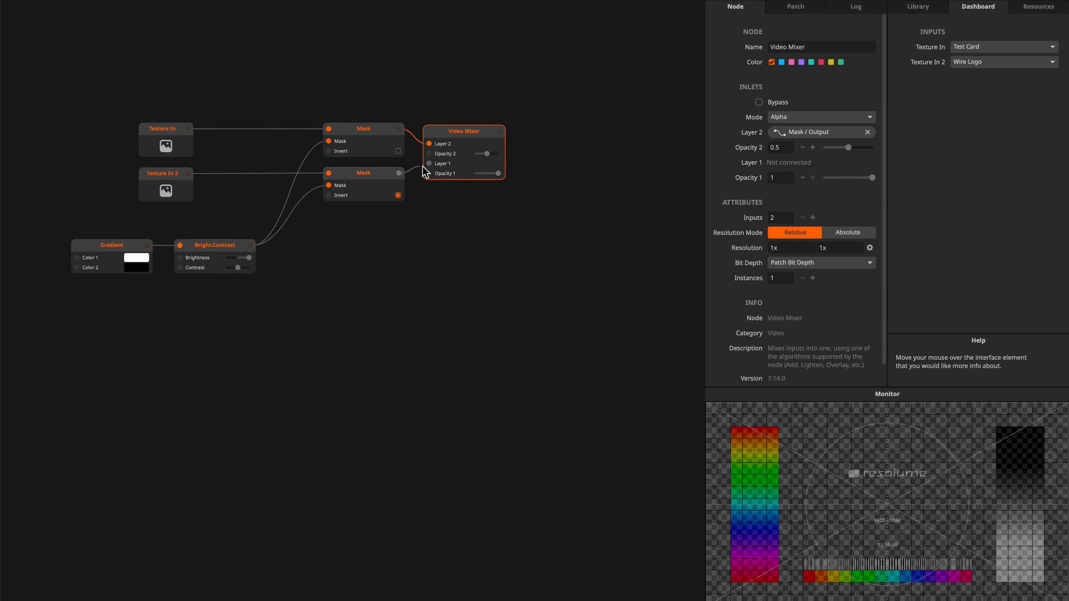
click(429, 164)
drag(474, 136, 523, 151)
- Make the Video Mixer's Mode inlet visible, expose it as an input, and place the Mode node above the upper Mask
right_click(471, 146)
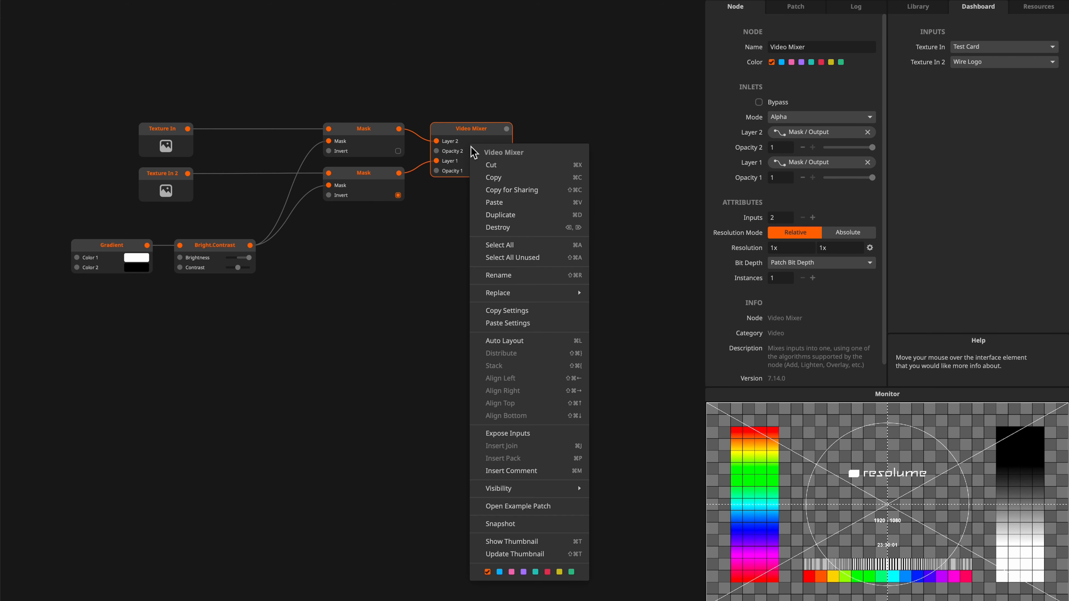
mouse_move(568, 489)
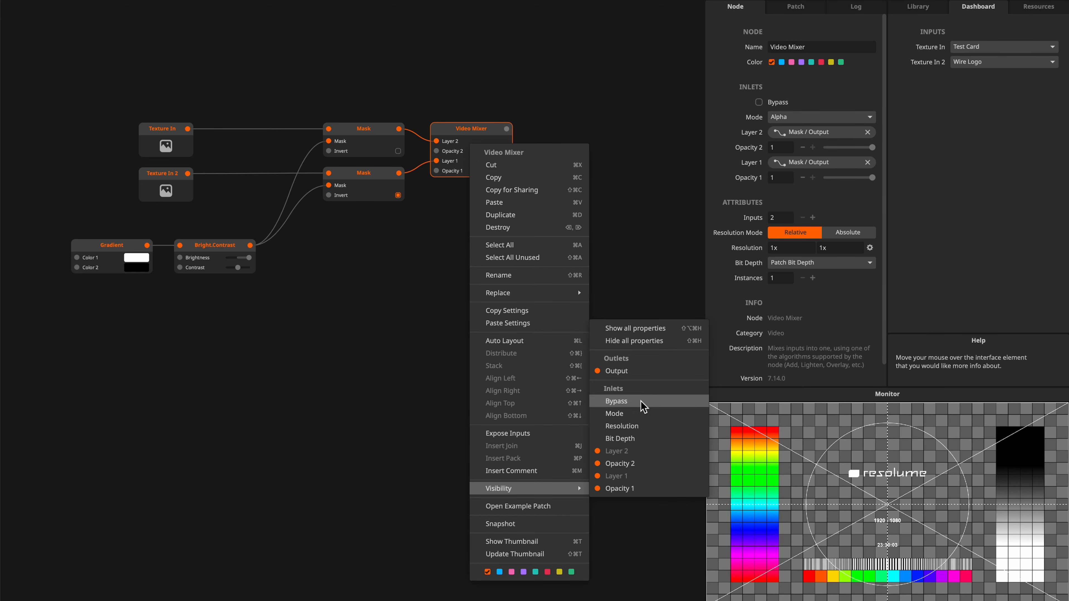
click(639, 414)
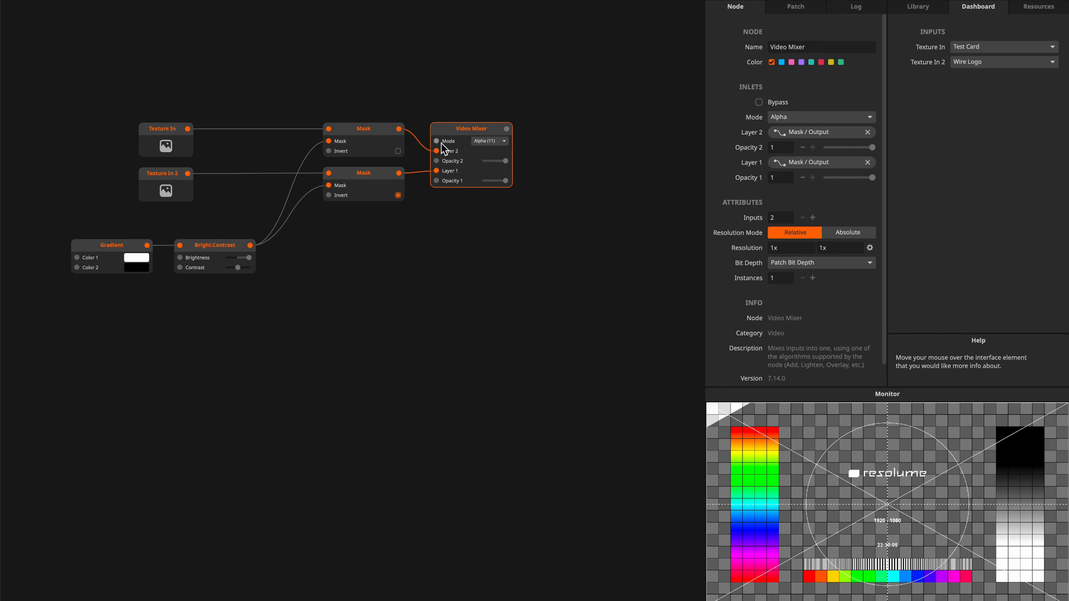
right_click(437, 151)
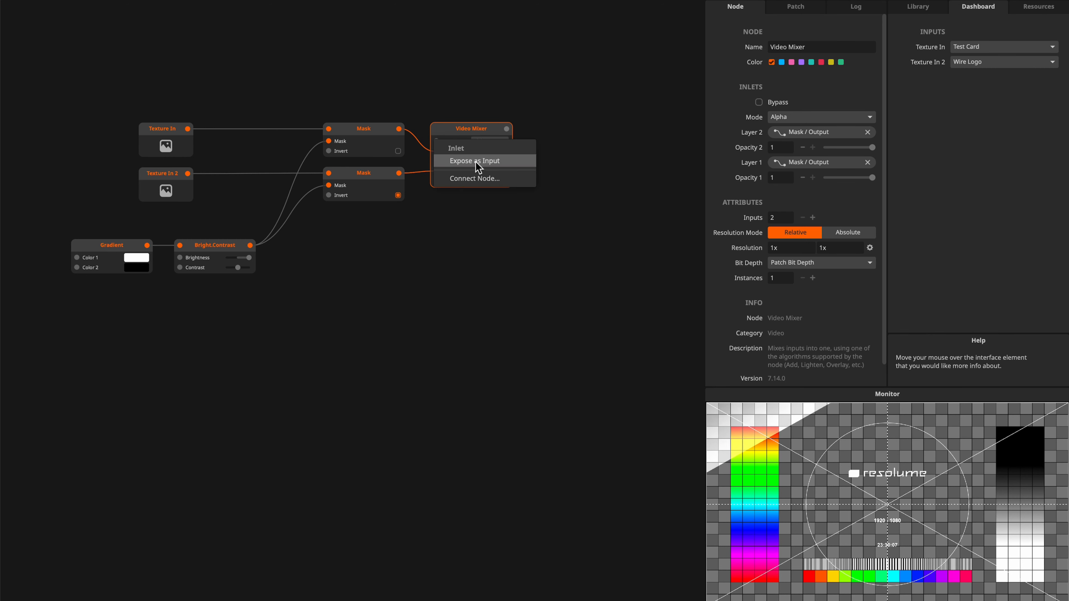
click(478, 166)
drag(404, 132, 386, 90)
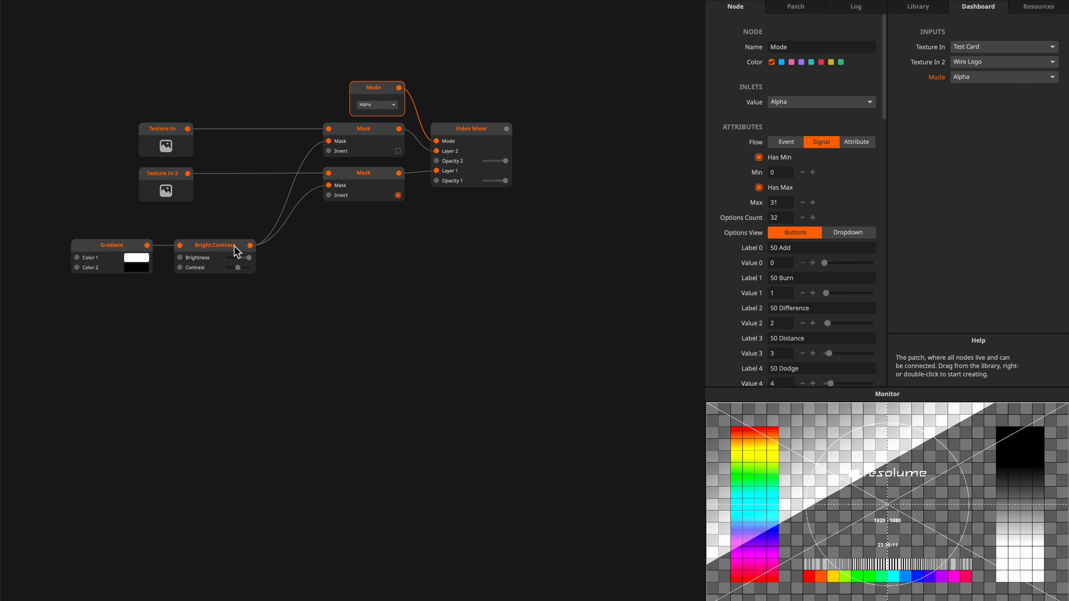
- Expose Bright.Contrast's Brightness as an input, place it below the Gradient node, and rename it Mix
right_click(180, 258)
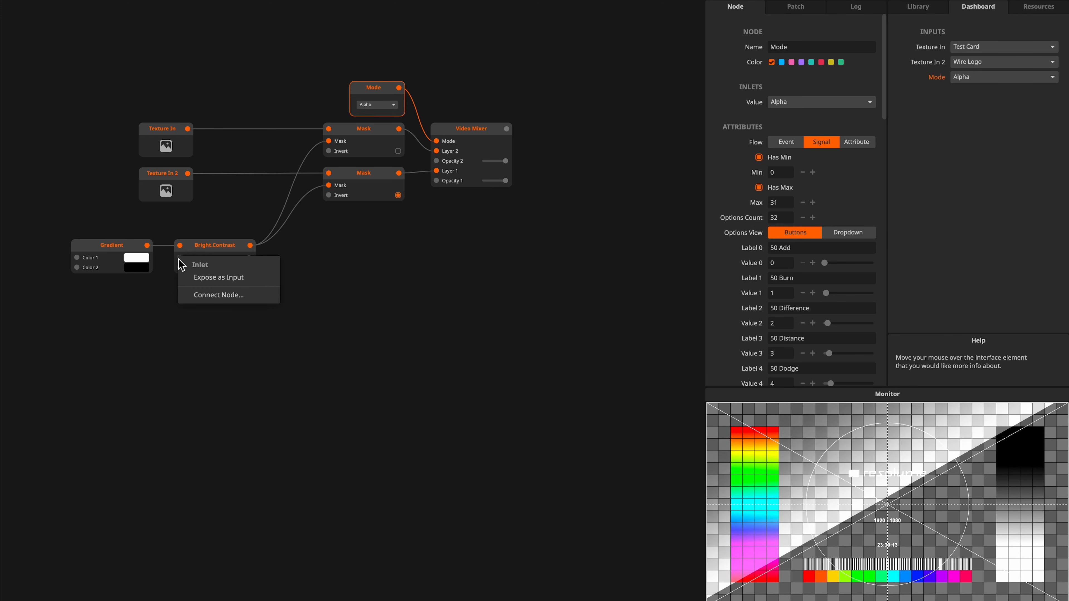
click(213, 278)
drag(138, 251, 122, 304)
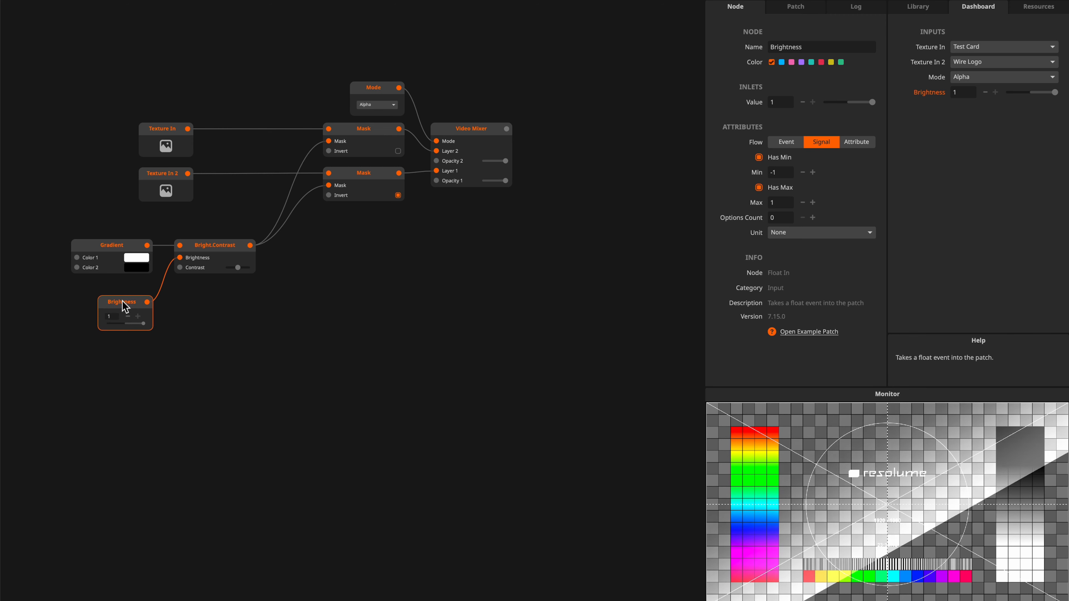
double_click(122, 303)
text(Mix)
key(Return)
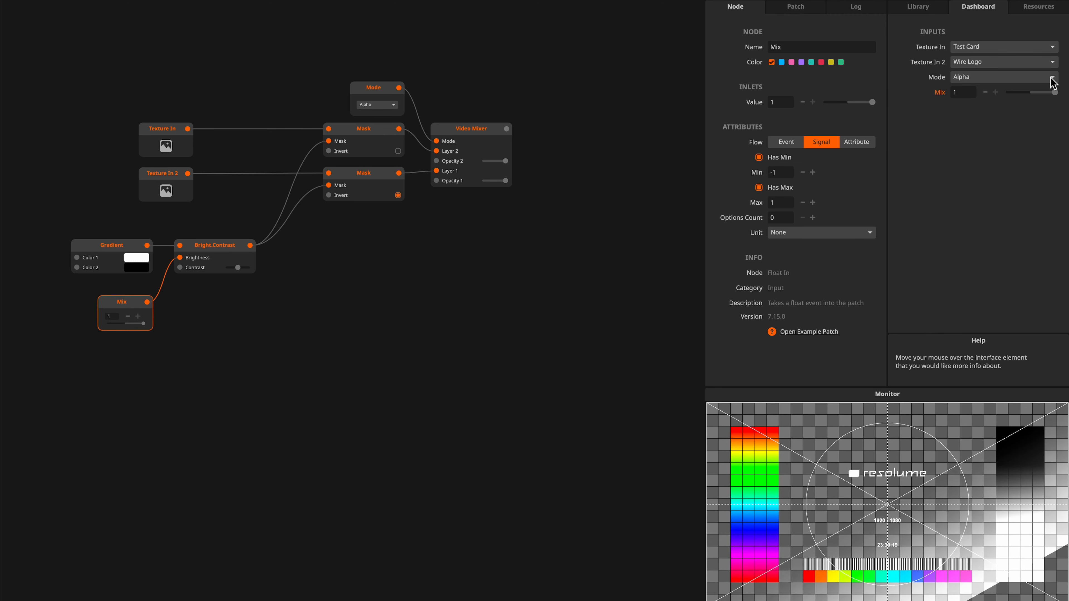
- Set Mix to about -0.21 and try the blend modes 50 Difference, 50 Burn and 50 Distance
drag(1054, 92, 1027, 77)
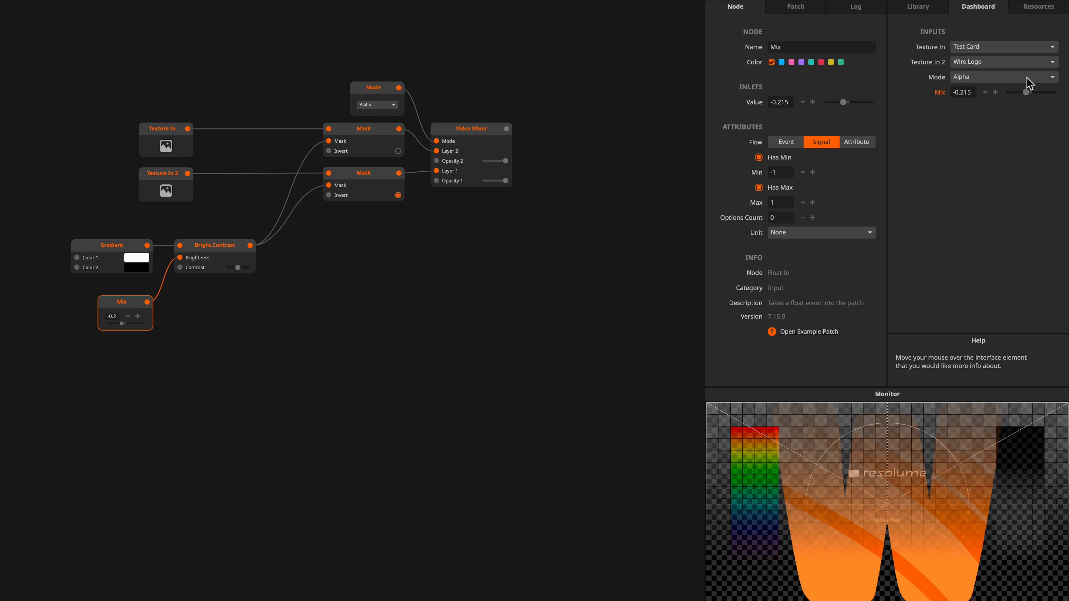
click(1028, 77)
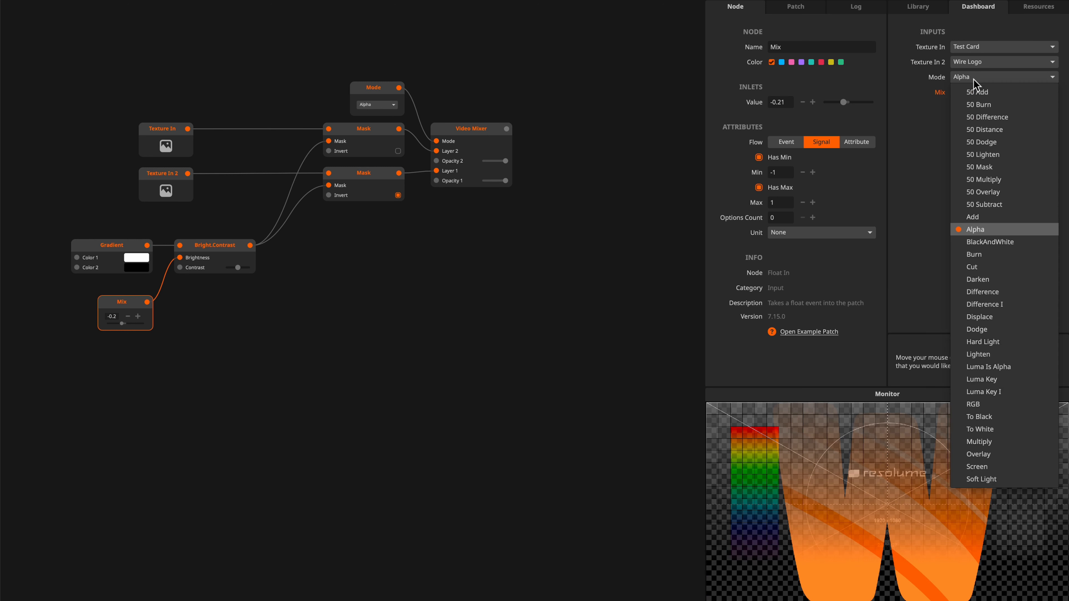
click(1011, 119)
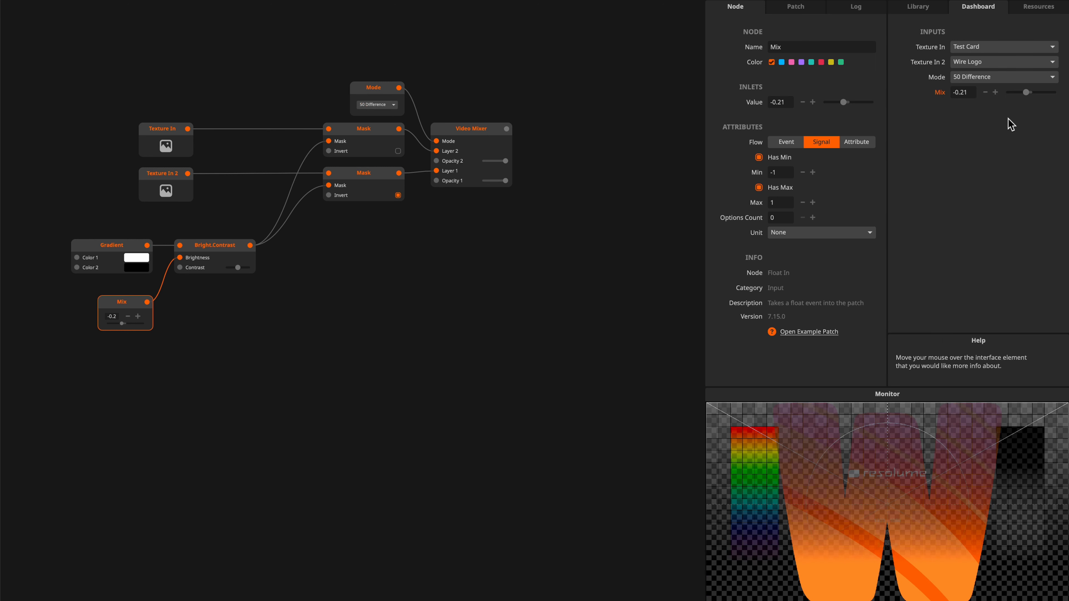
click(997, 79)
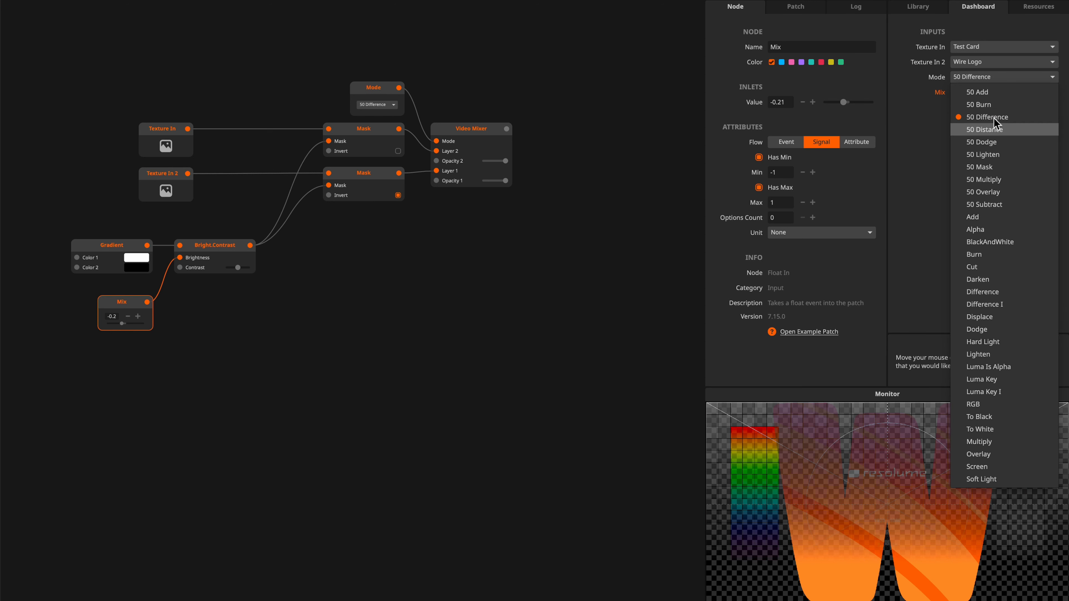
click(994, 106)
click(994, 79)
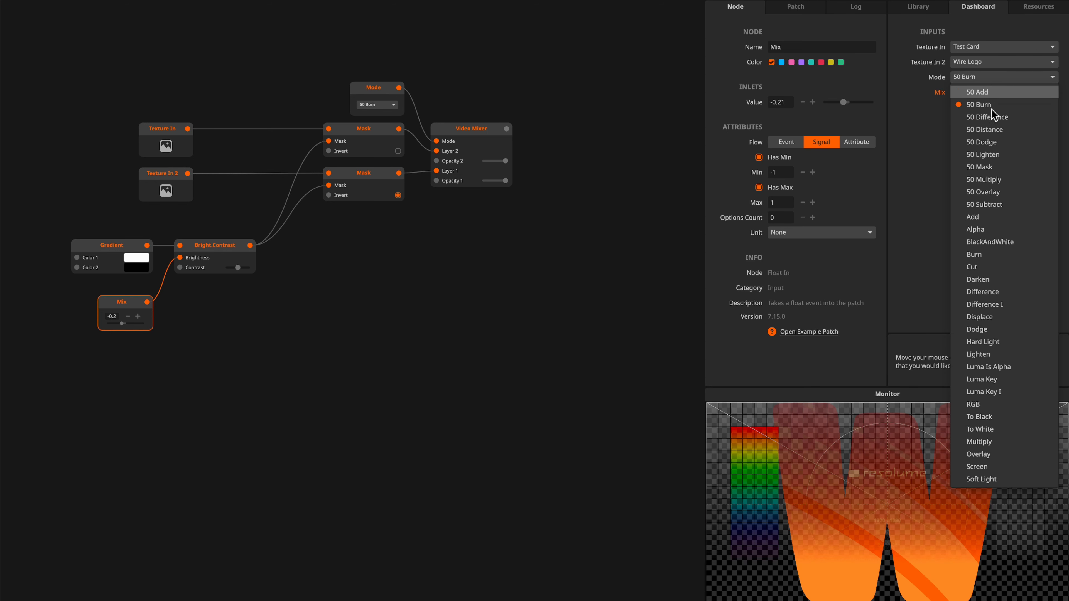
click(997, 131)
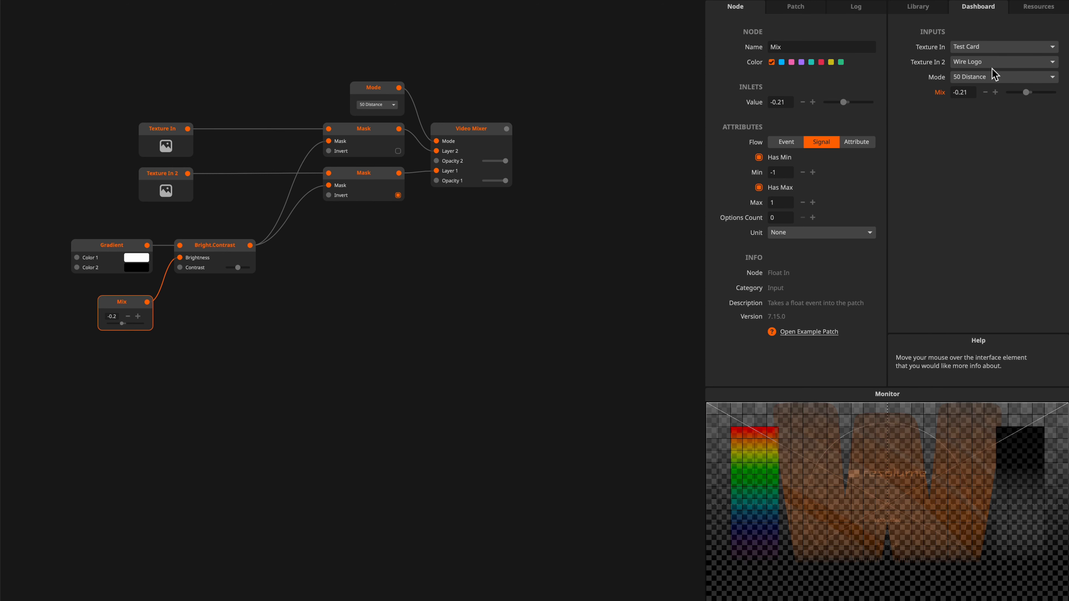
- Set the blend mode to 50 Dodge and lower Mix to about -0.91
click(995, 83)
click(989, 145)
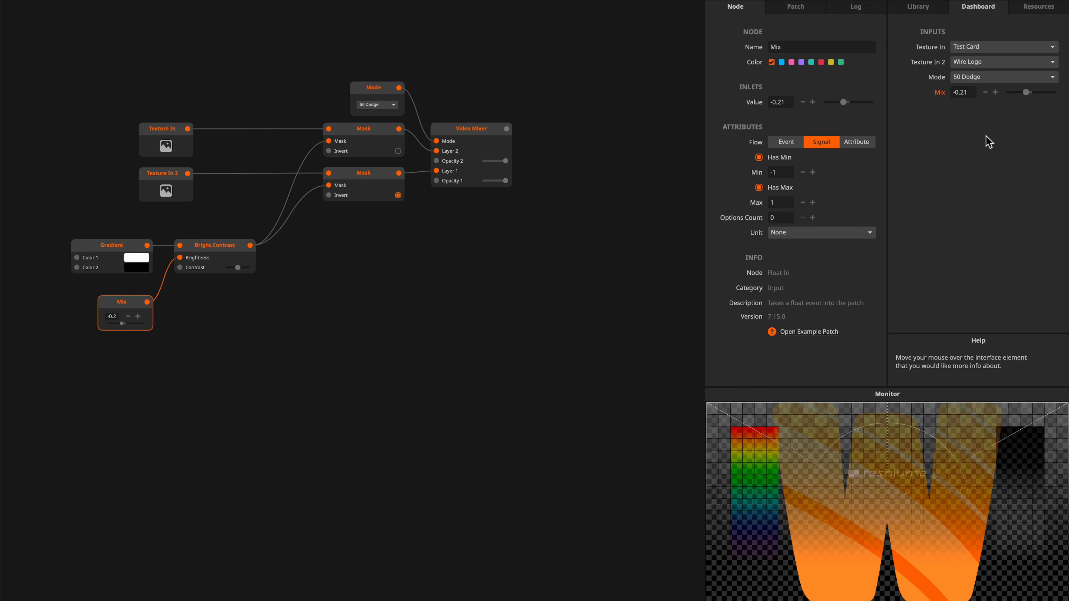
mouse_move(1027, 93)
mouse_down()
mouse_move(1002, 95)
mouse_move(1062, 94)
mouse_move(990, 104)
mouse_move(1057, 84)
mouse_move(1004, 98)
mouse_move(1042, 86)
mouse_move(1012, 97)
mouse_up()
click(215, 246)
- Add a Texture Out node fed by the Video Mixer's output and align it beside the mixer
click(474, 141)
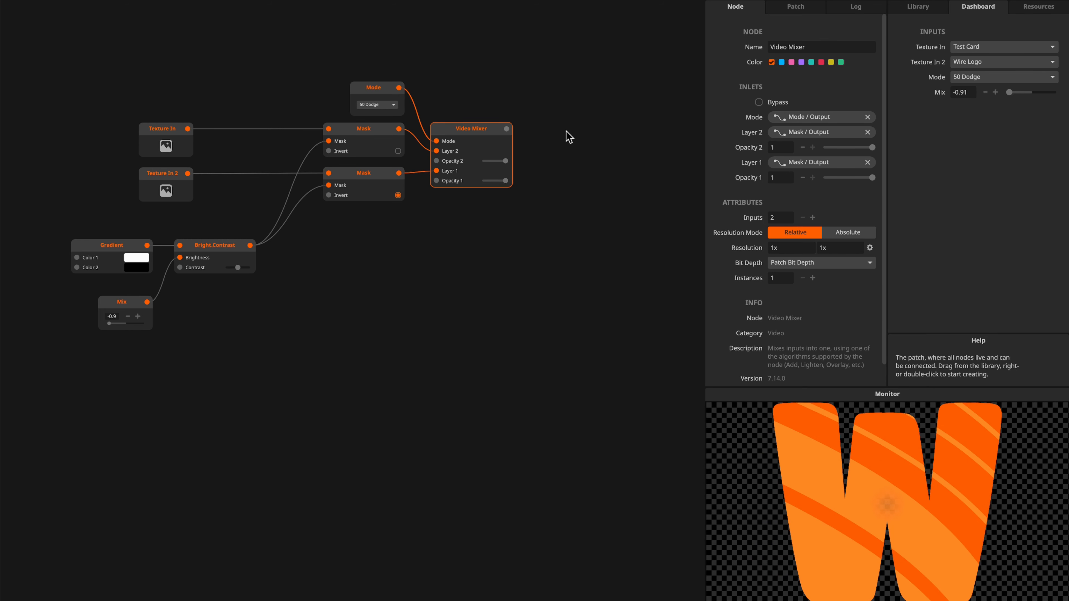
drag(507, 129, 546, 131)
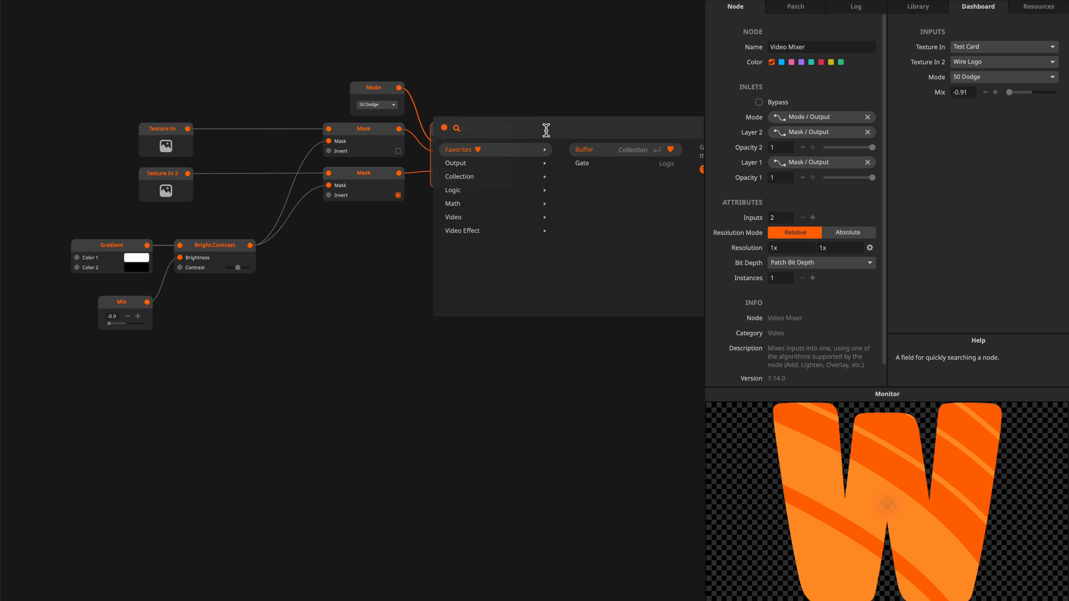
text(tex)
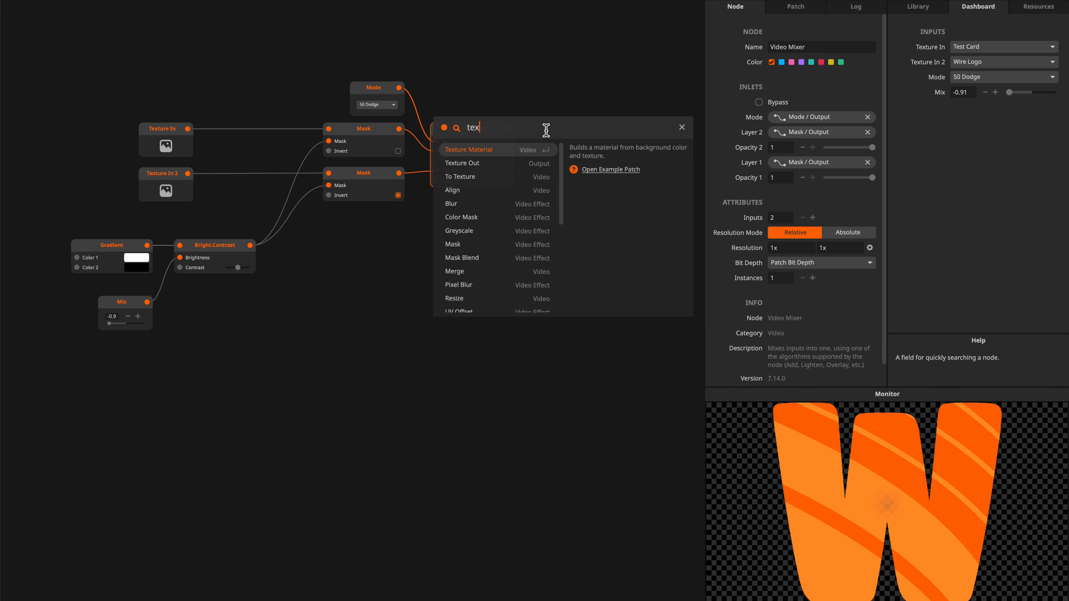
key(Down)
key(Return)
drag(572, 123, 565, 127)
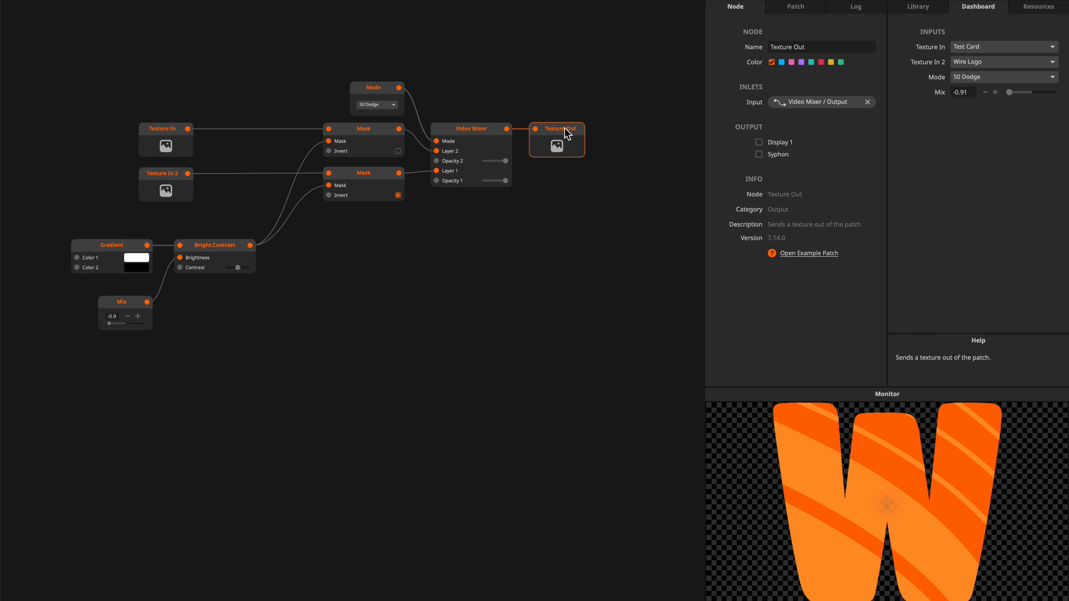
- Set the patch's category to Mixer
click(818, 13)
click(810, 110)
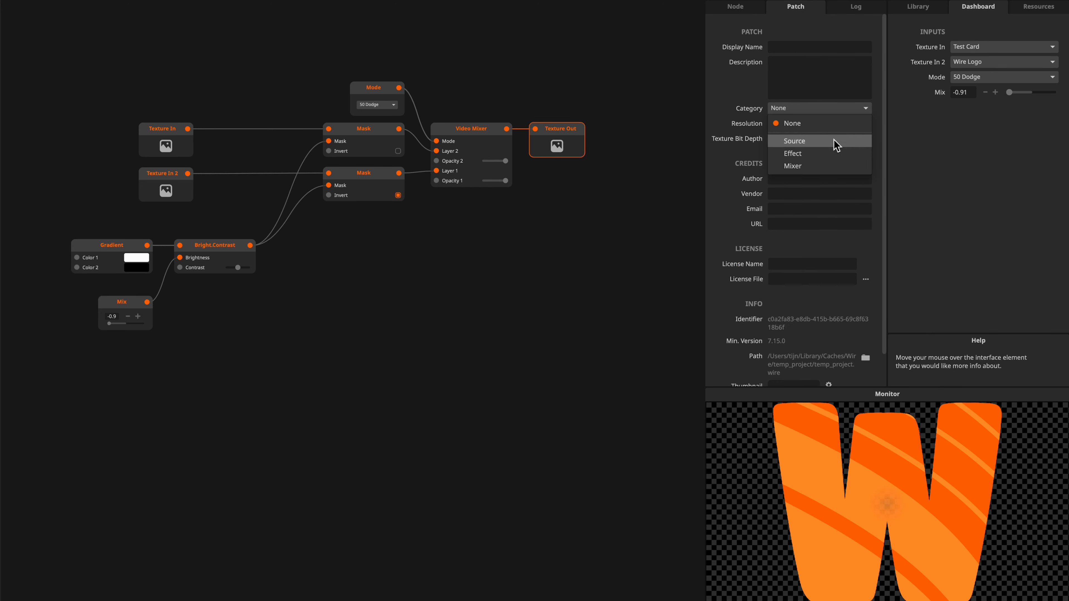
click(817, 165)
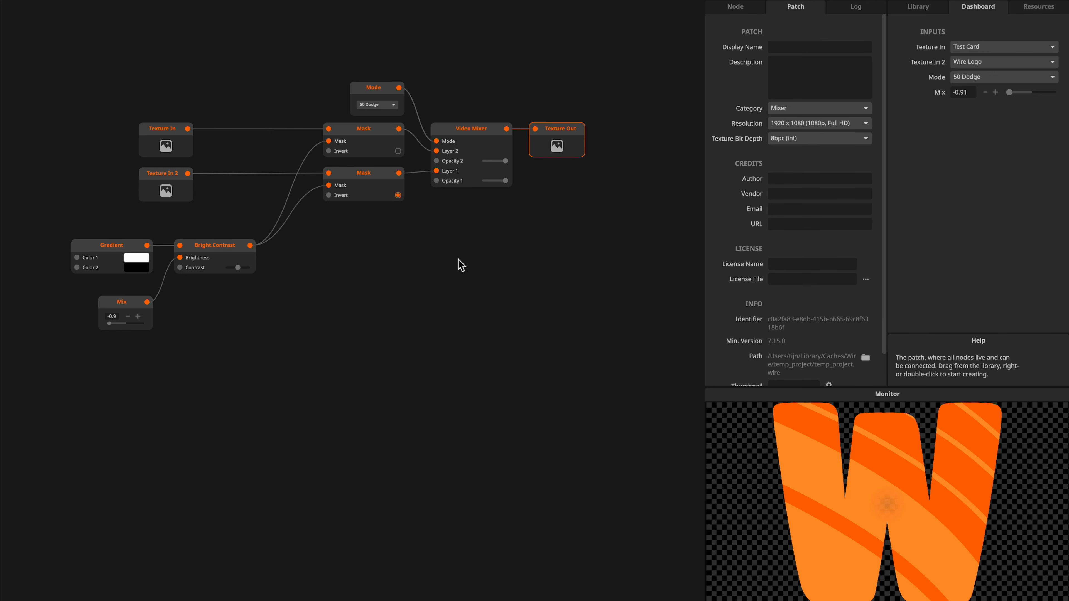
- Delete the Gradient, Bright.Contrast and Mix nodes together
drag(75, 389, 241, 240)
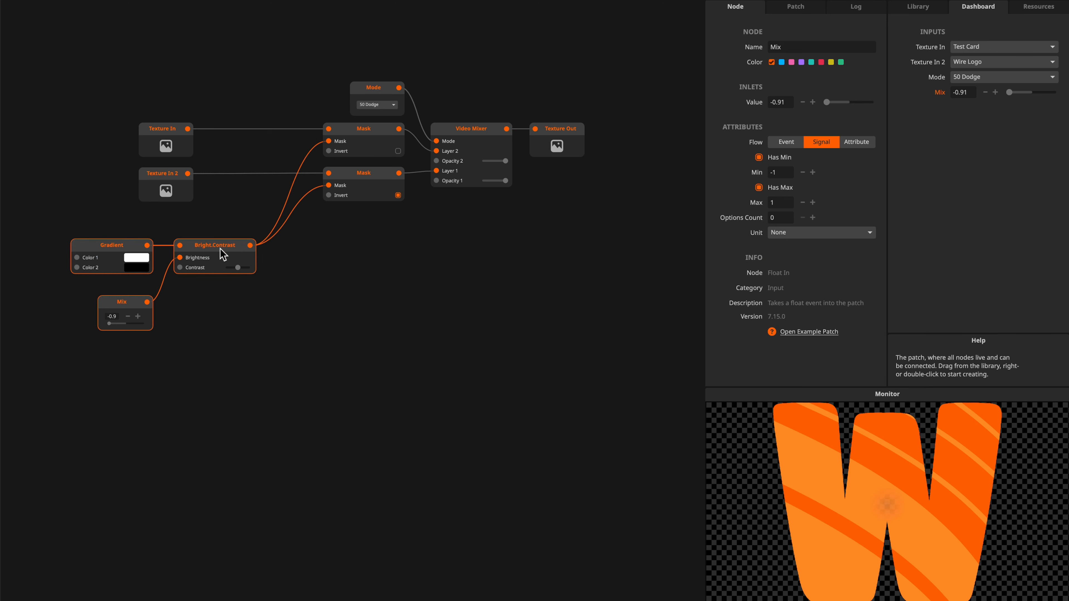
drag(69, 209, 241, 329)
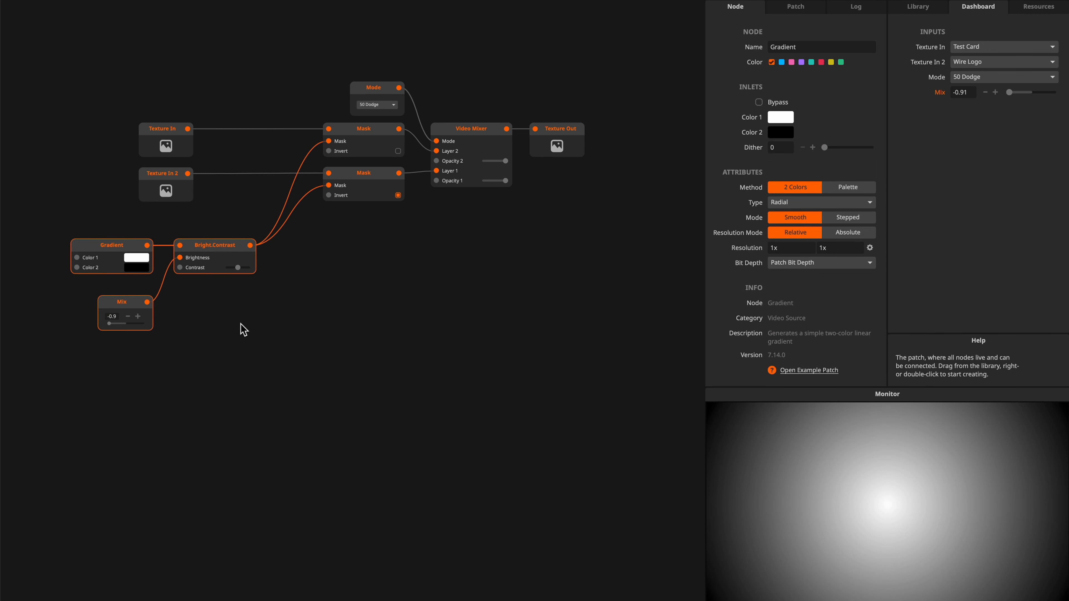
key(Delete)
double_click(62, 321)
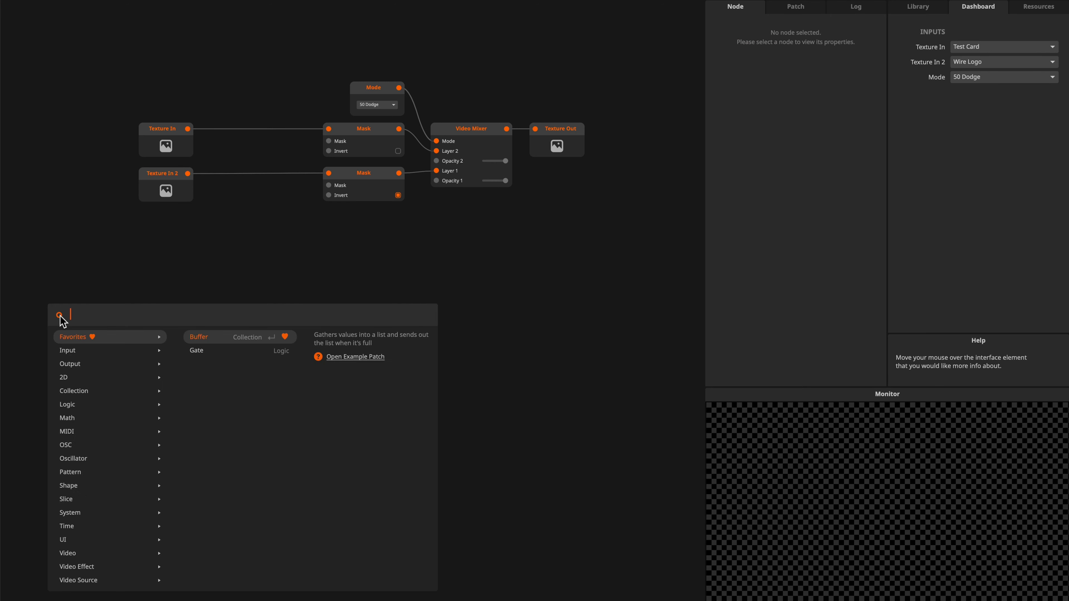
text(shap)
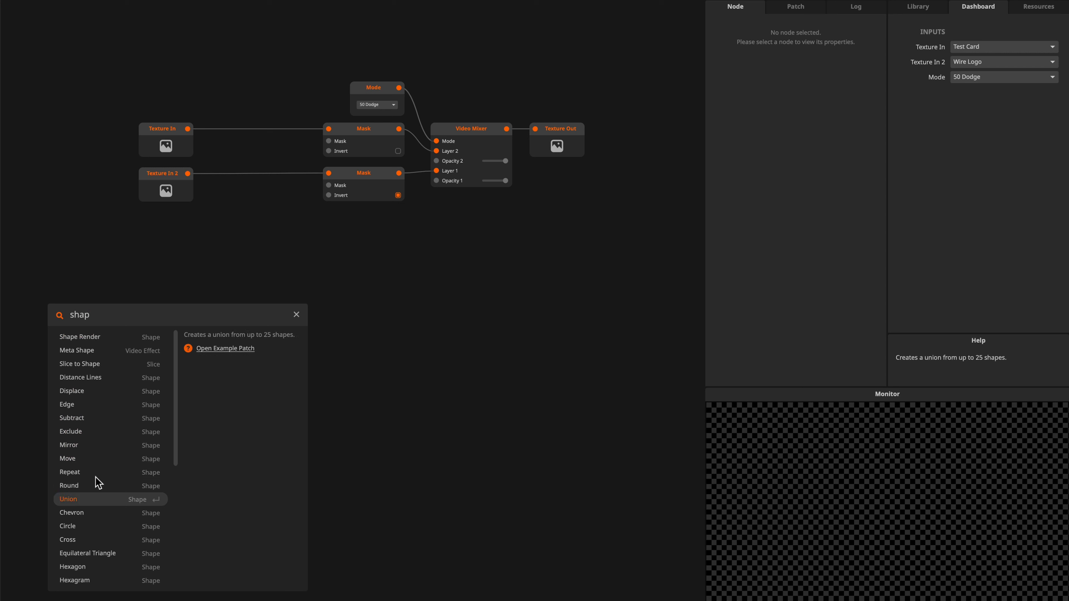
click(212, 268)
- Add a Circle shape node and place it below the Texture In 2 node
double_click(121, 356)
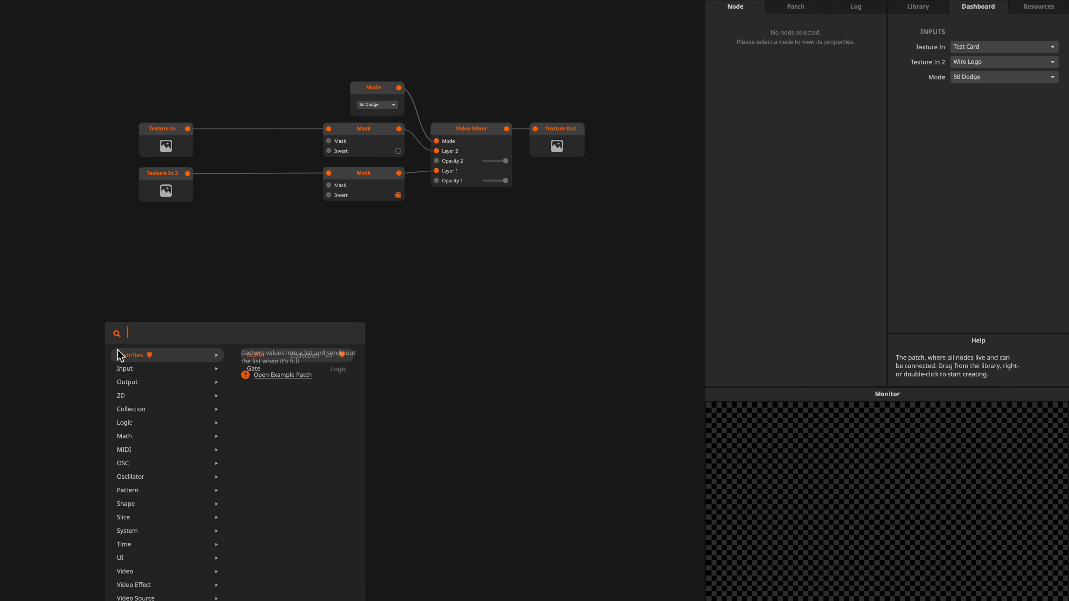
mouse_move(173, 517)
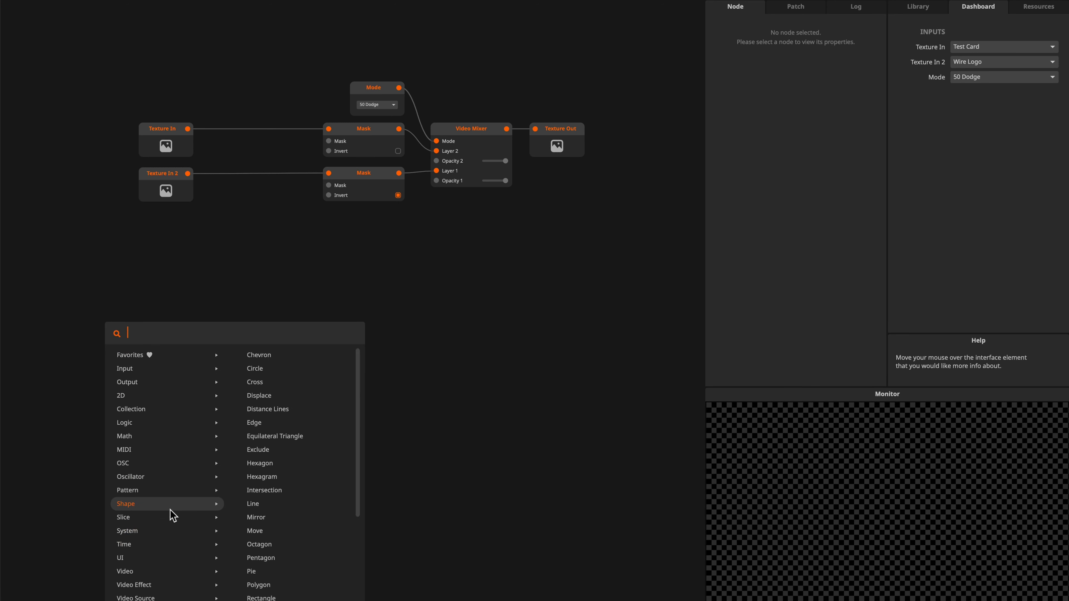
mouse_move(219, 509)
click(289, 372)
drag(150, 351, 205, 304)
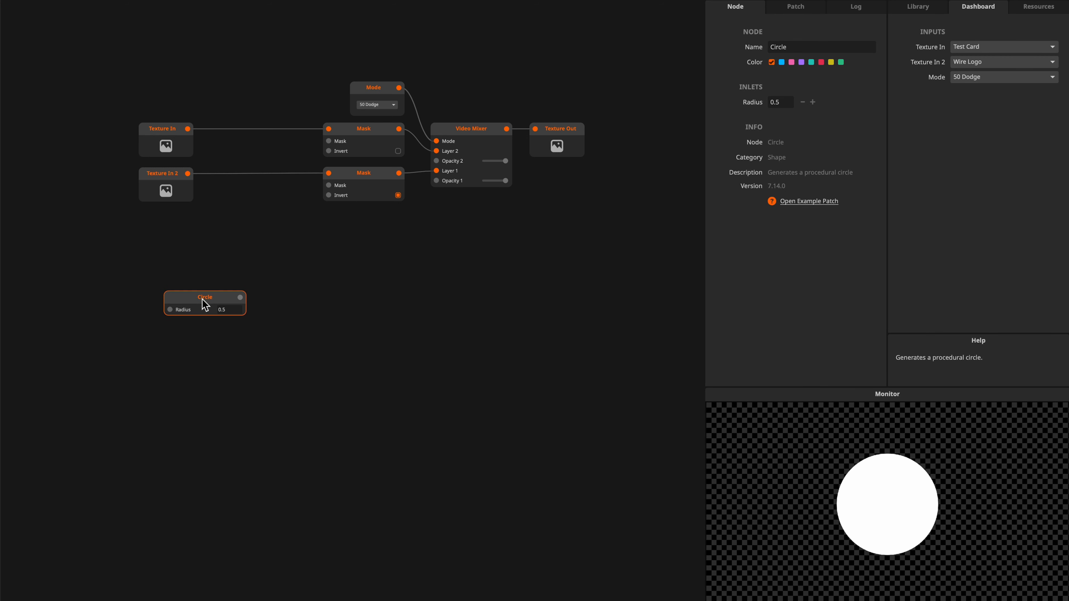
double_click(129, 312)
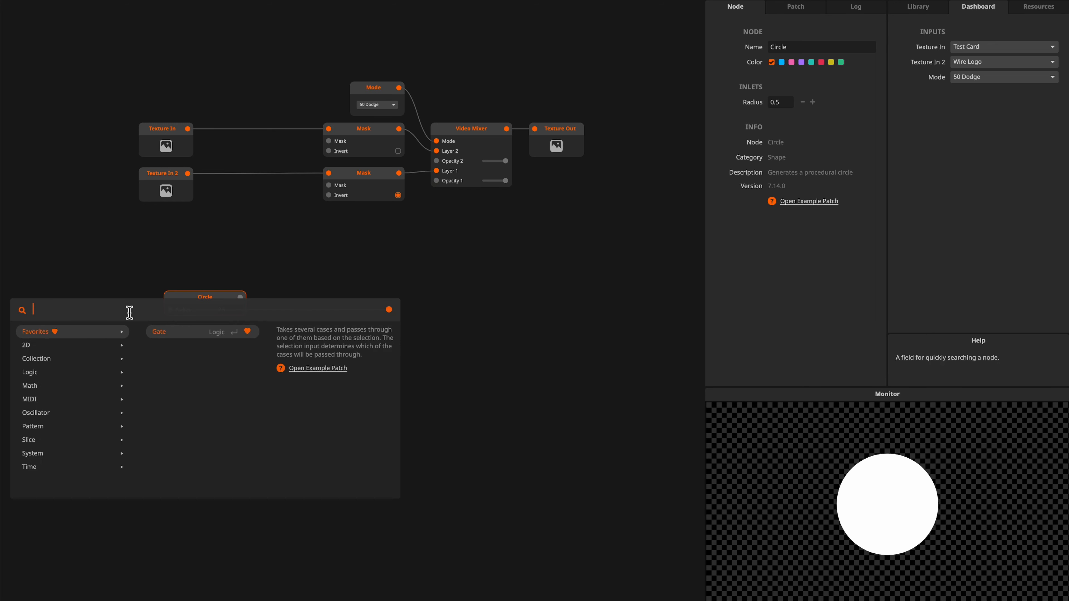
mouse_move(52, 363)
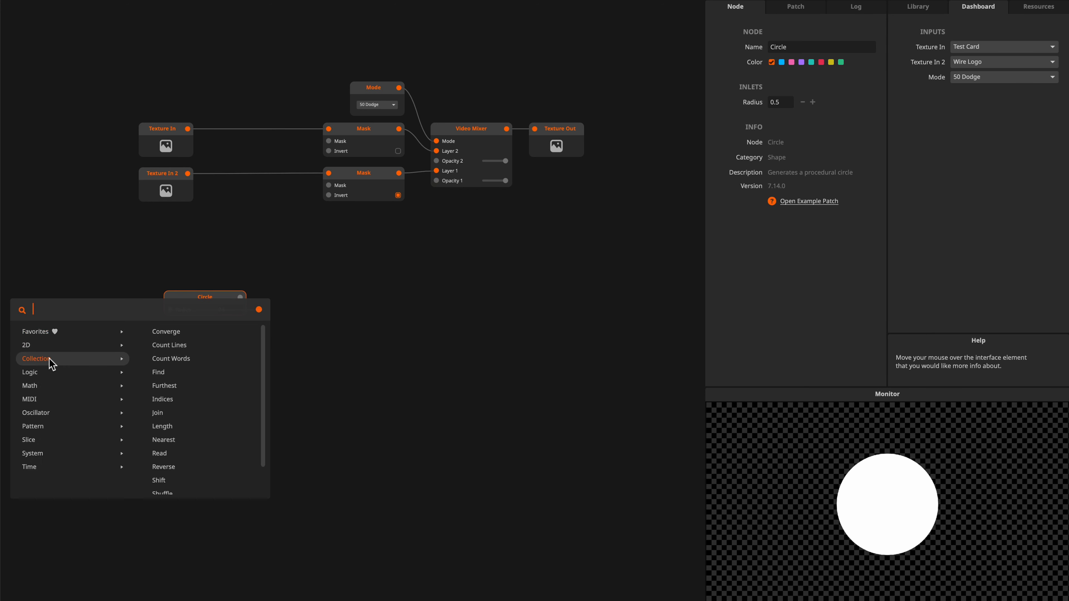
click(87, 220)
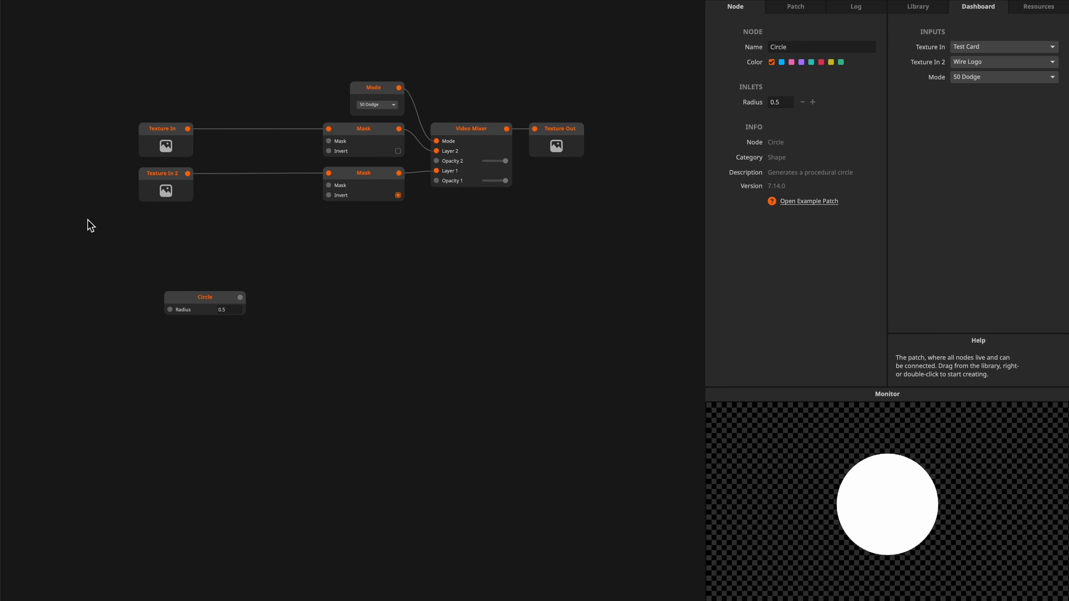
double_click(32, 320)
mouse_move(107, 348)
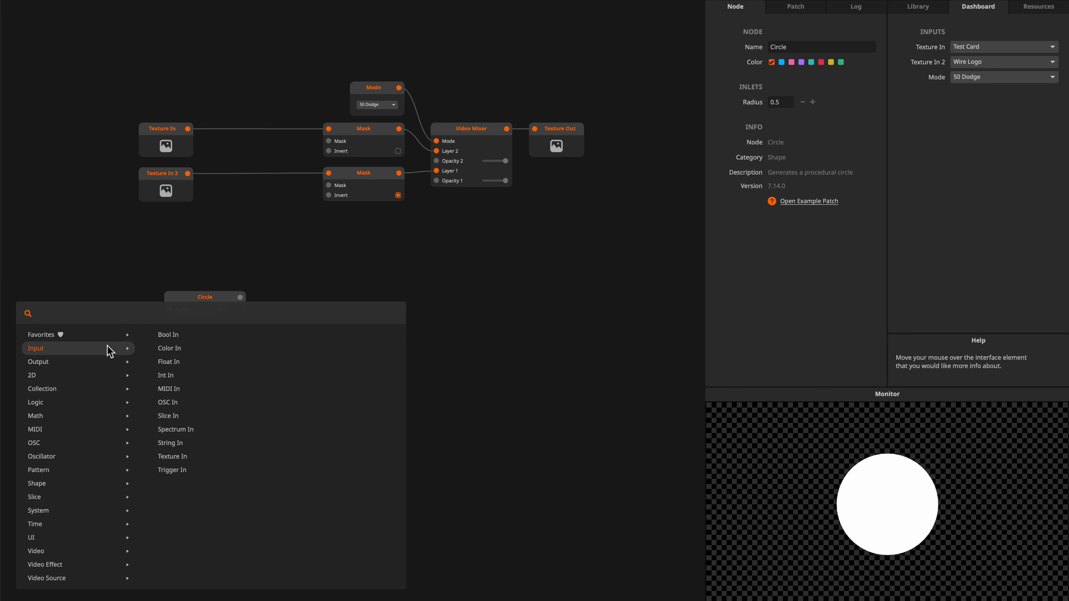
click(181, 381)
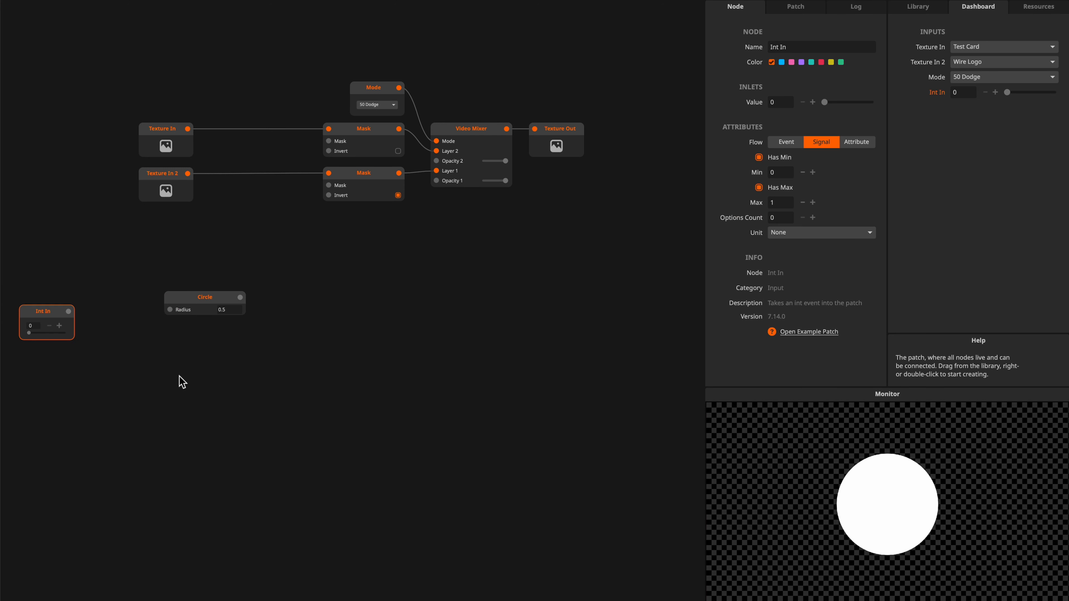
key(Delete)
- Add a Float In node, connect it to the Circle's Radius and raise its value to 1
double_click(47, 301)
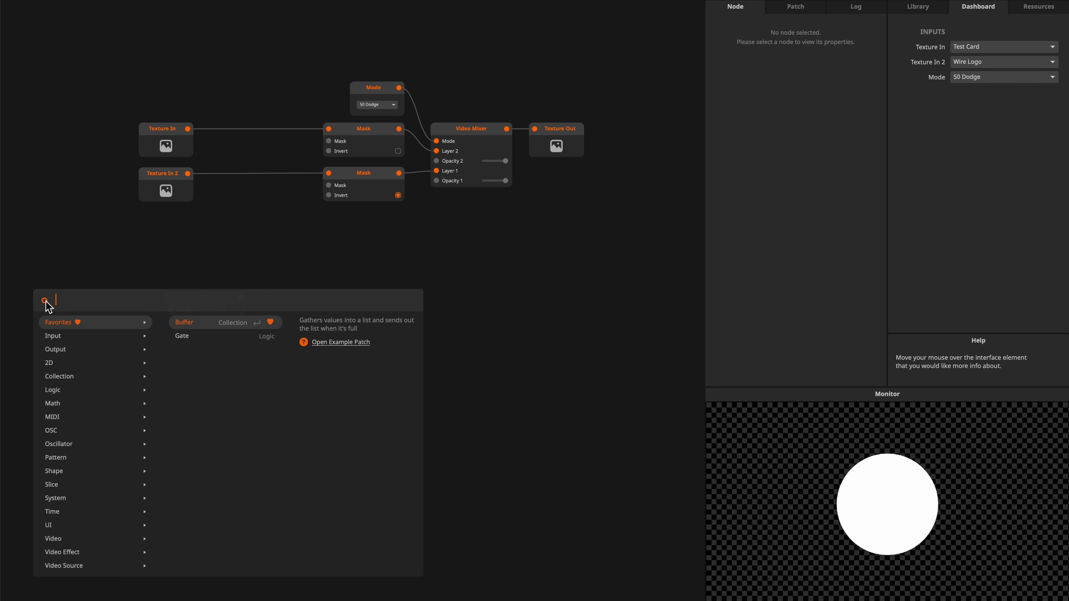
mouse_move(141, 337)
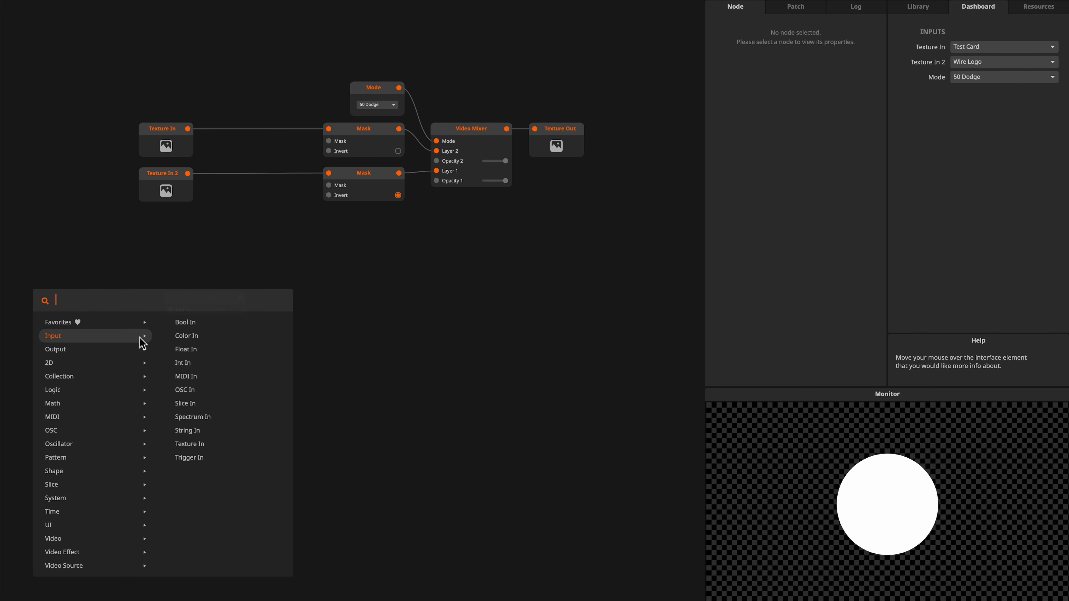
click(196, 352)
drag(86, 299, 185, 314)
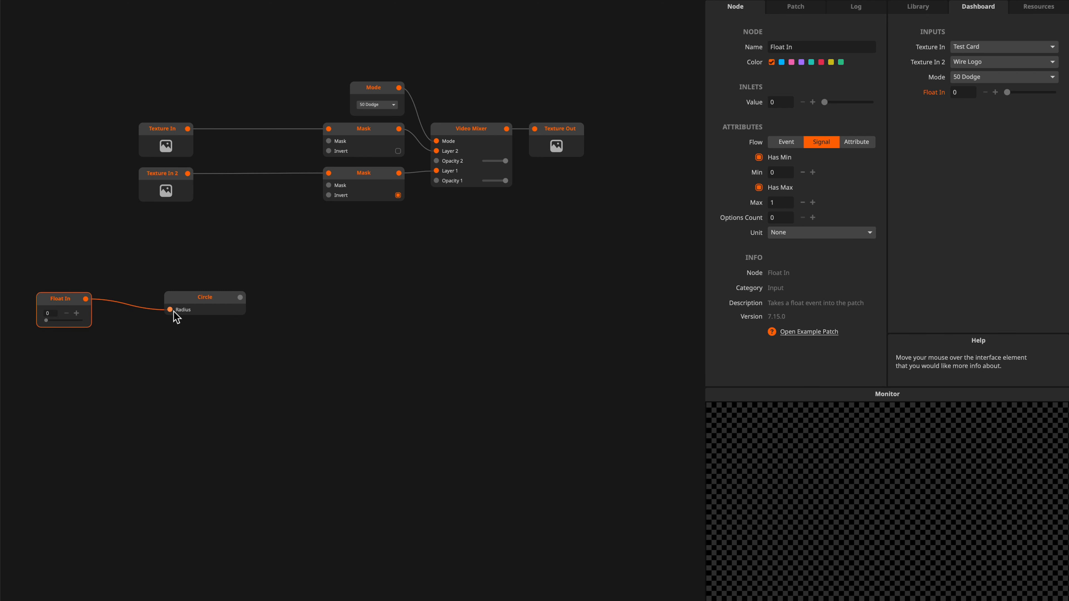
drag(47, 320, 95, 318)
- Insert a Multiply node between Float In and Circle with Right set to 3, and set Float In to about 0.28
drag(210, 303, 243, 298)
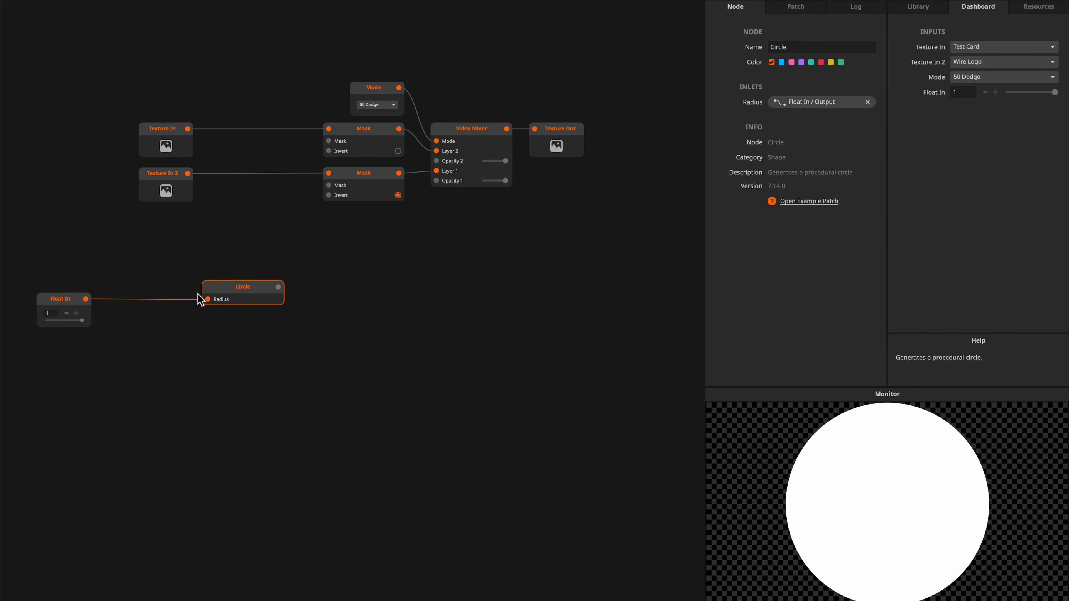
double_click(115, 301)
text(mu)
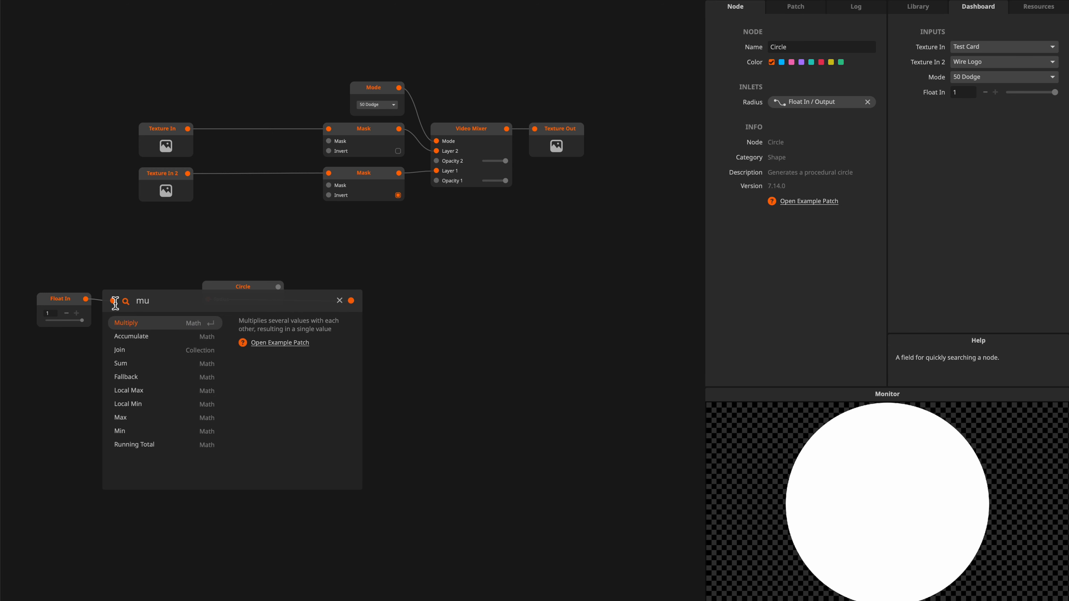
key(Return)
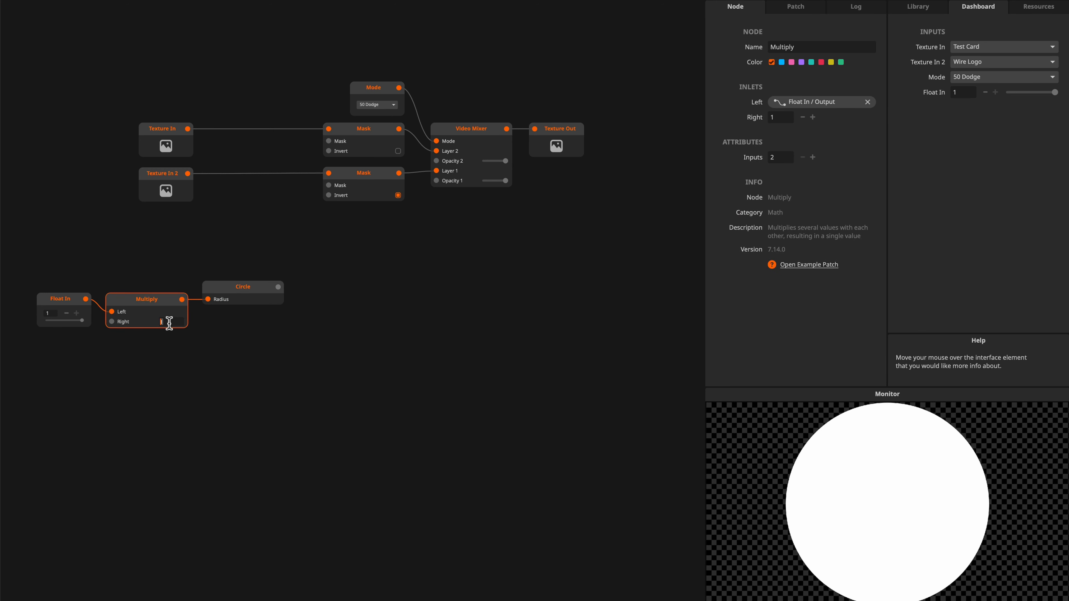
text(3)
drag(83, 321, 57, 317)
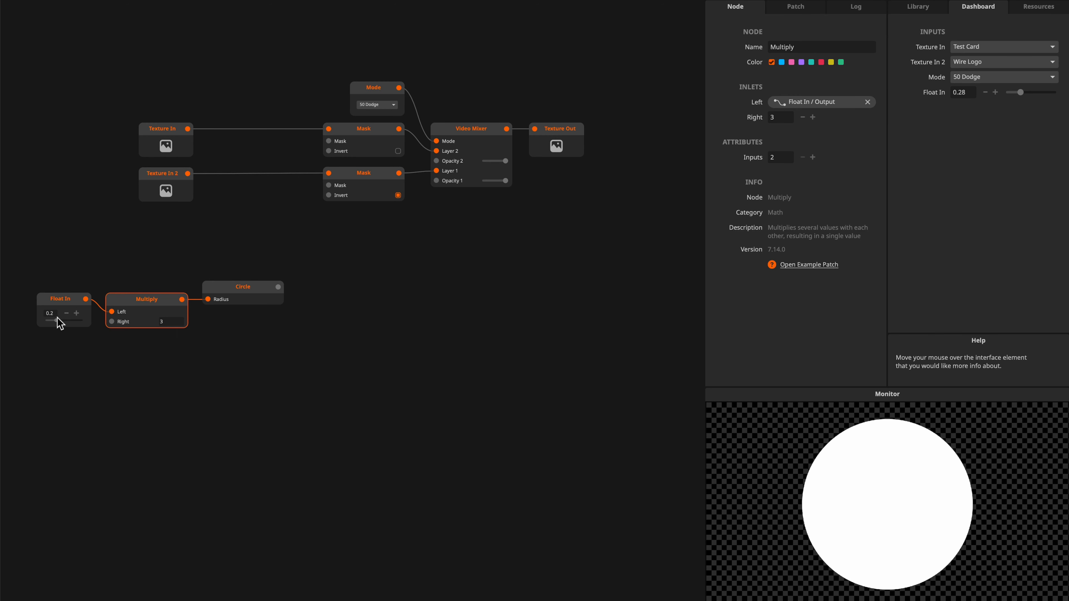
- Connect the Circle's output to the Mask inlets of both Mask nodes, monitor Texture Out, and set Float In to about 0.17
drag(279, 286, 329, 141)
drag(281, 291, 316, 221)
drag(330, 182, 328, 185)
click(581, 137)
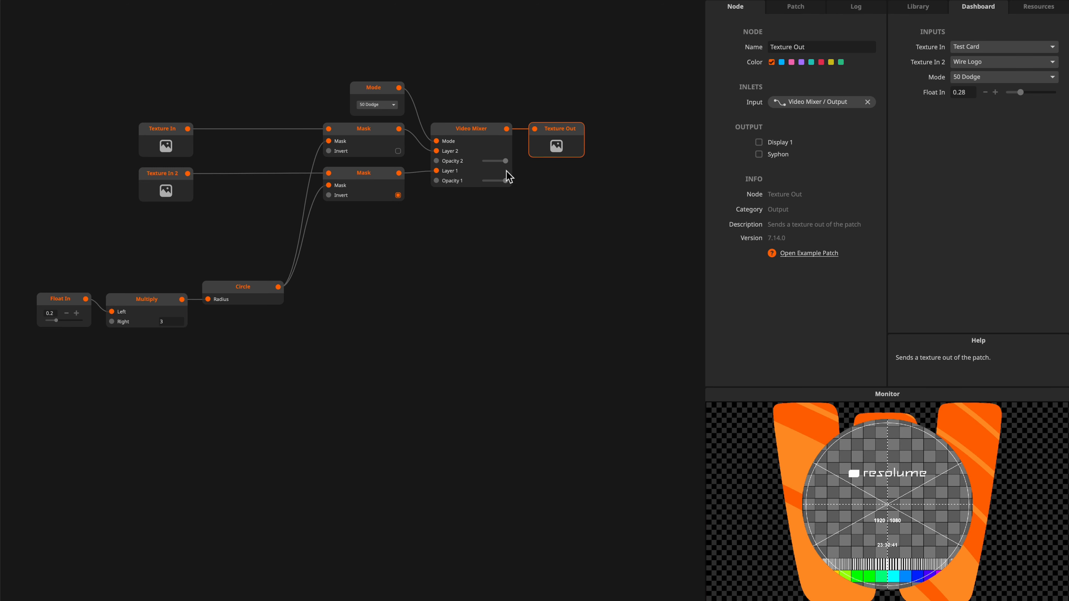
mouse_move(57, 319)
mouse_down()
mouse_move(90, 318)
mouse_move(54, 314)
mouse_up()
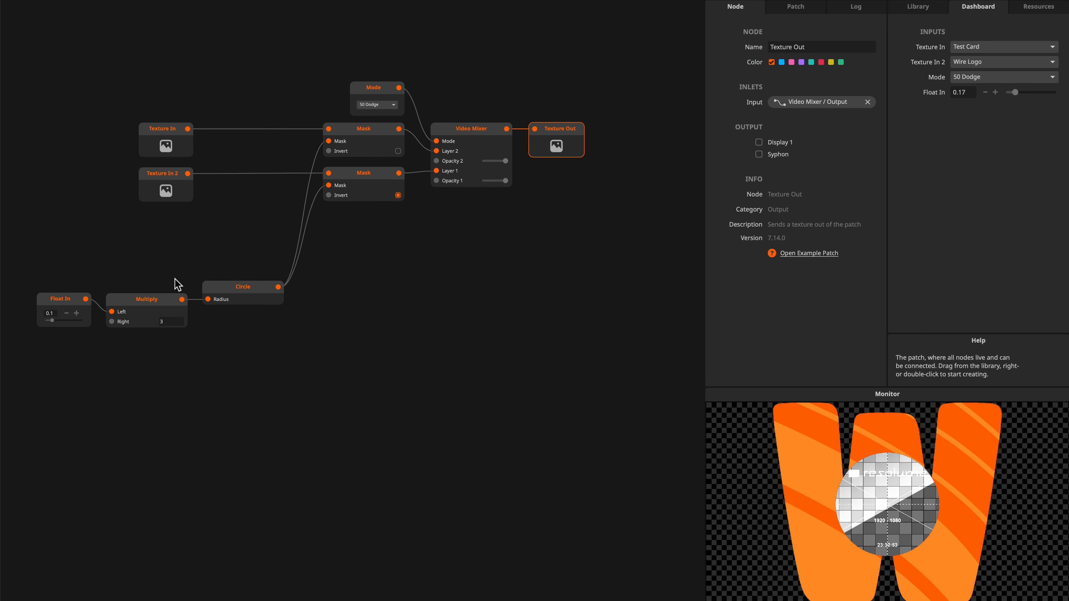
- Move the Float In, Multiply and Circle nodes together away from the Masks, aligning Circle's output edge with the Texture In nodes
drag(191, 274, 446, 232)
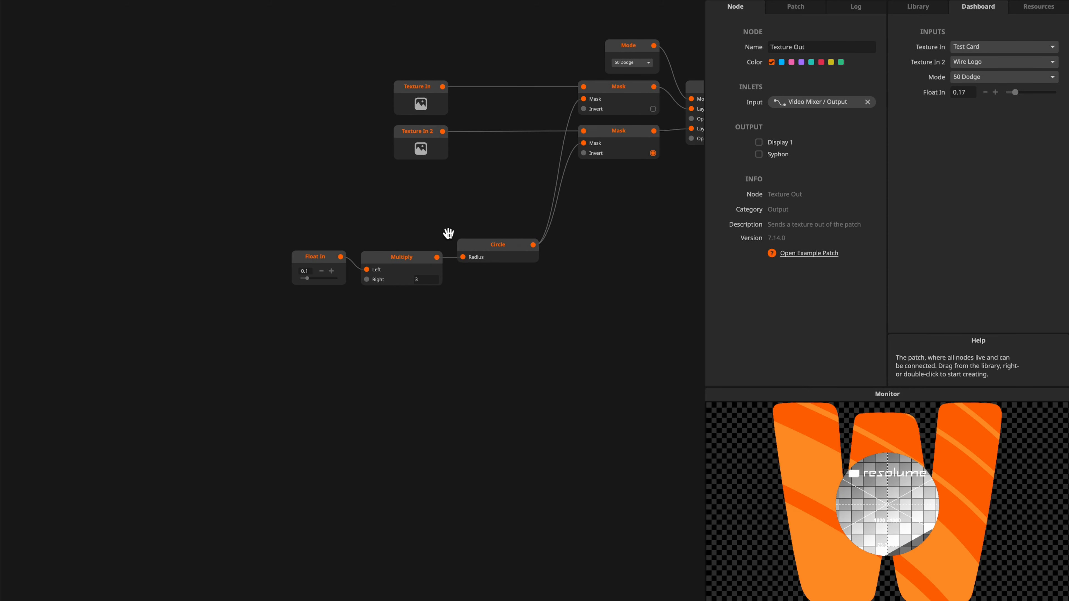
drag(284, 210, 550, 291)
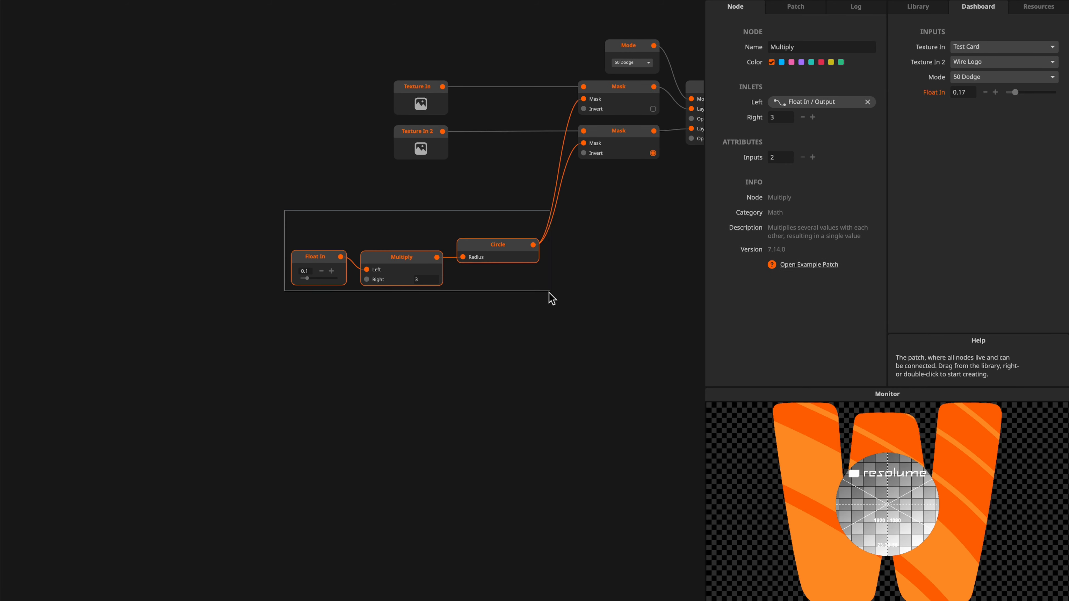
click(490, 243)
drag(259, 206, 494, 320)
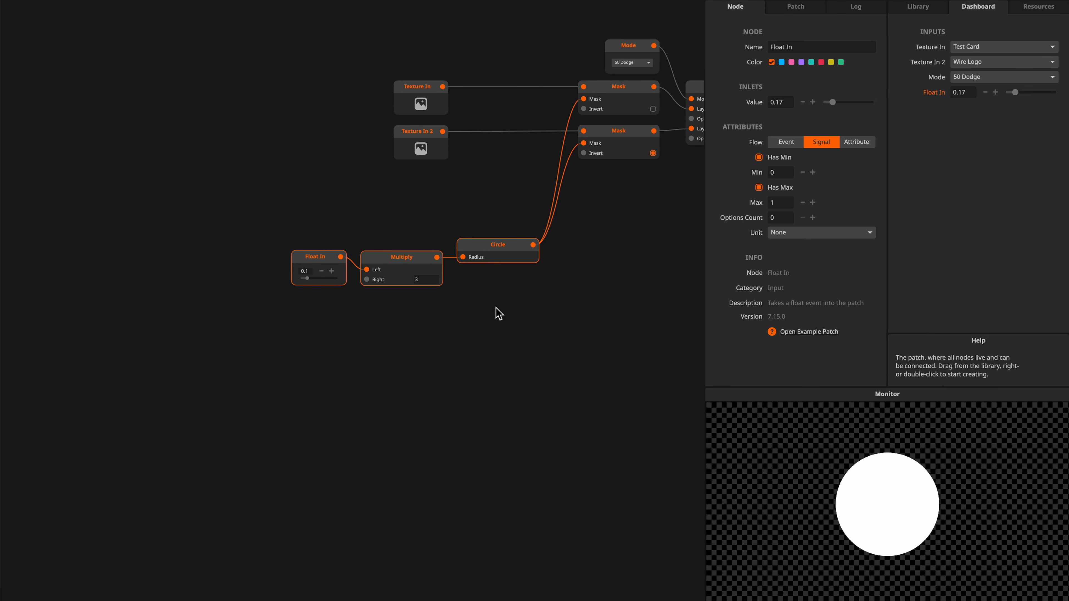
drag(506, 243, 414, 245)
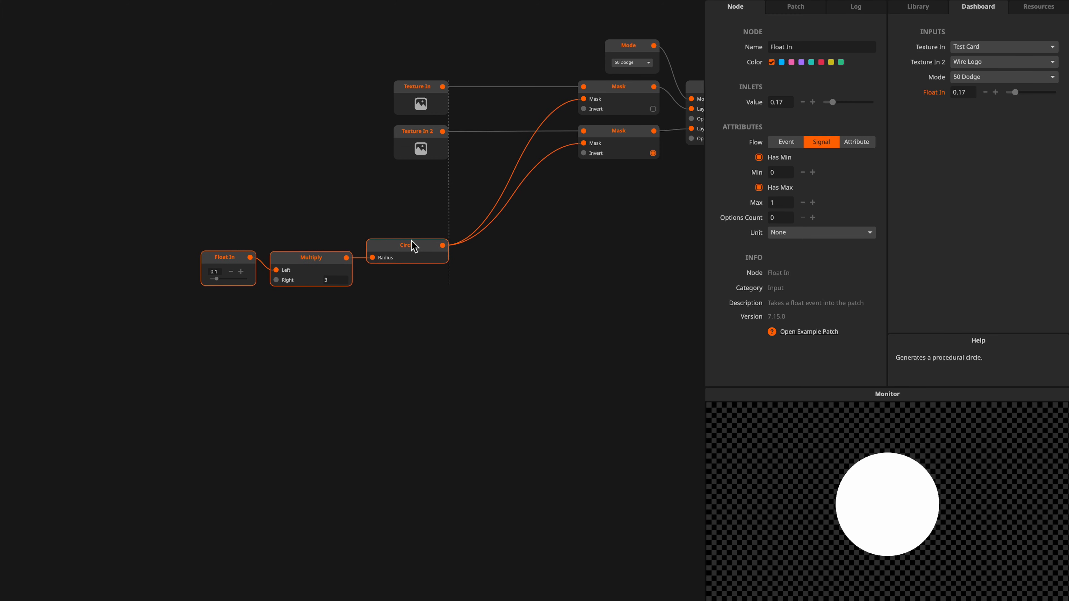
- Insert a Shape Render node after Circle and feed its output to the Mask inlets of both Mask nodes
double_click(479, 238)
text(sha)
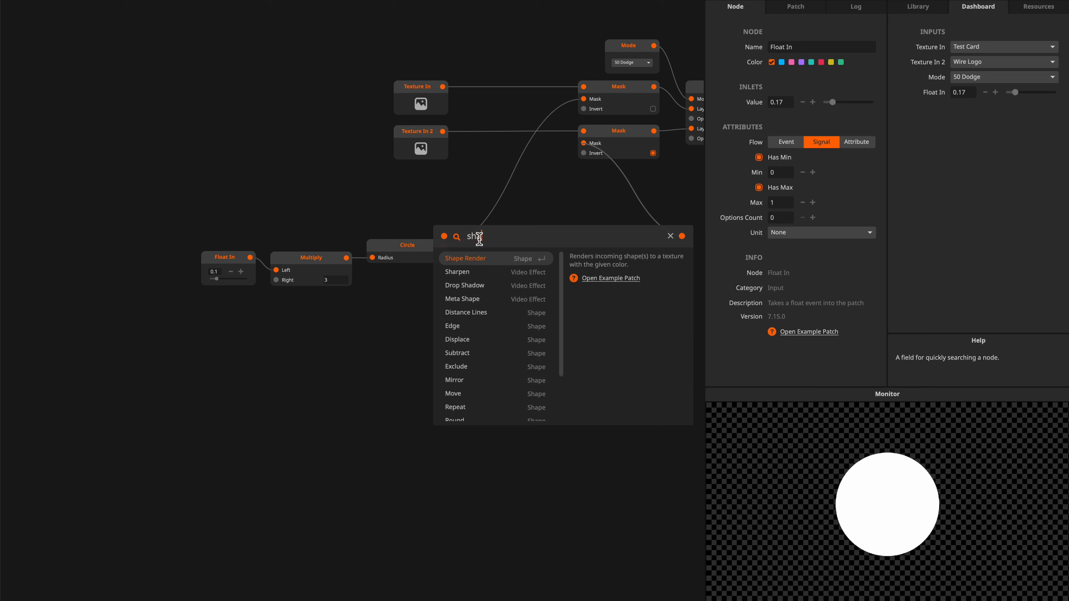
key(Return)
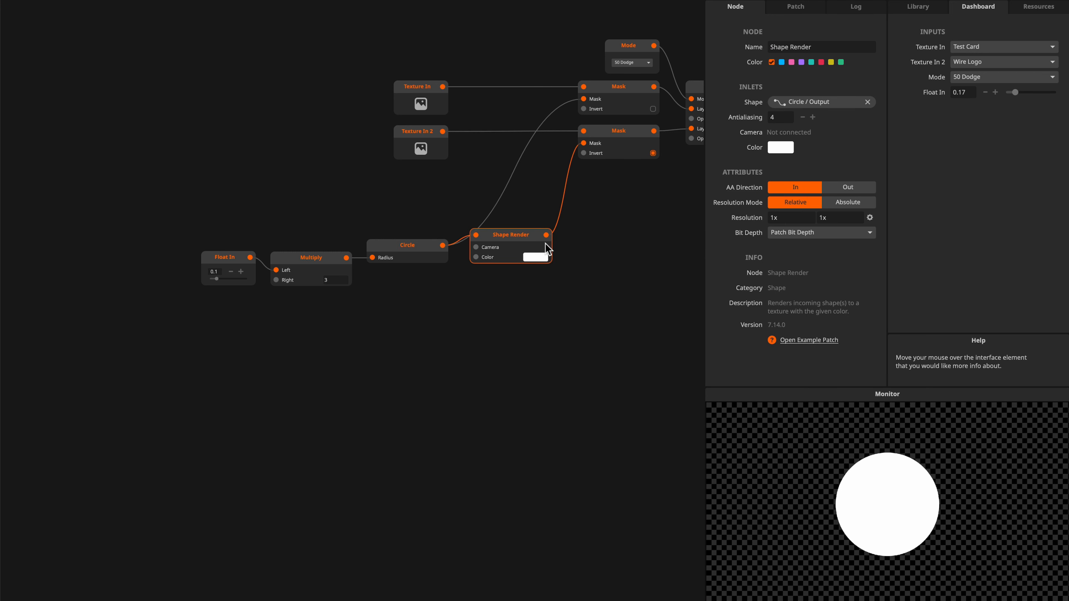
drag(509, 246, 583, 99)
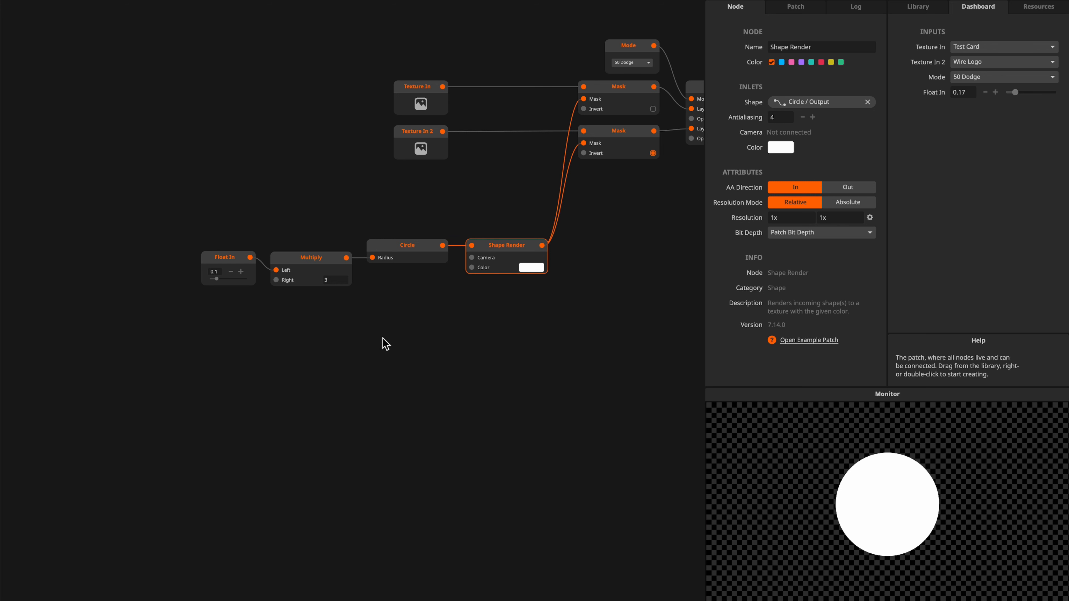
- Make the Antialiasing inlet visible on the Shape Render node
right_click(503, 269)
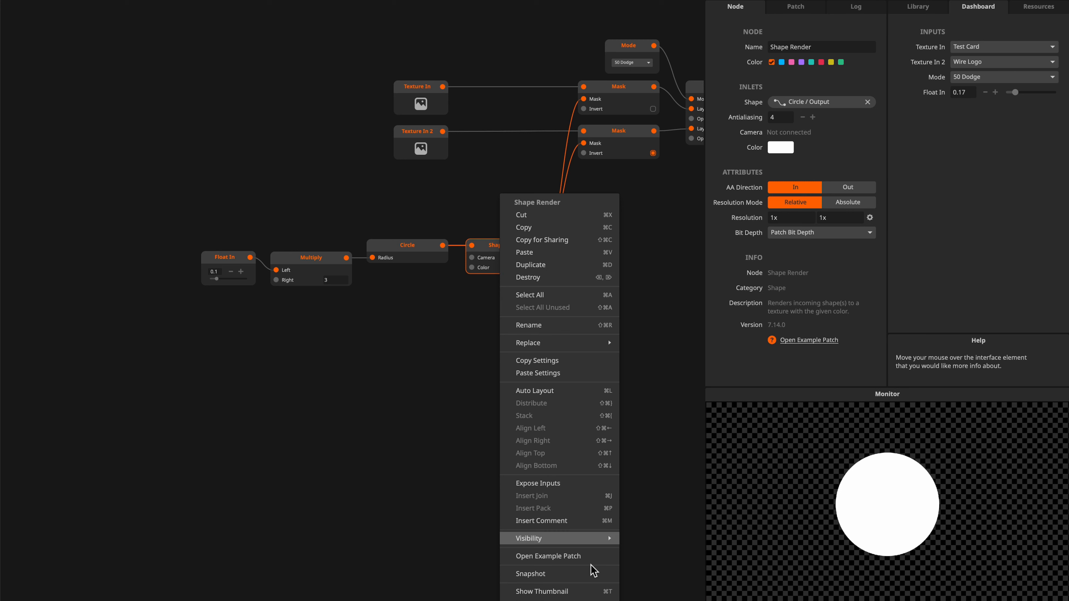
mouse_move(609, 543)
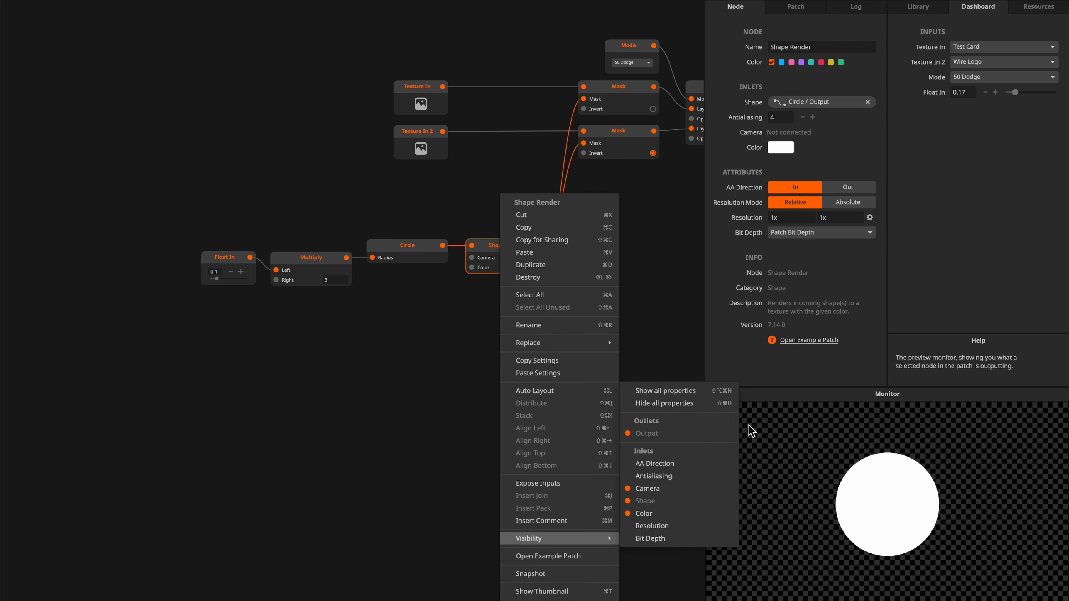
click(691, 476)
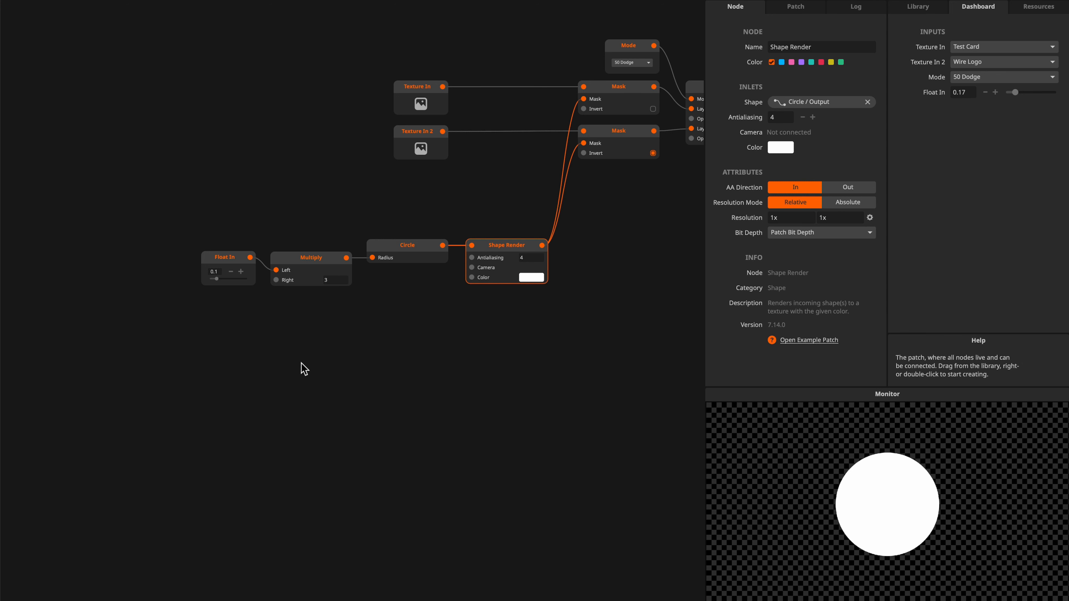
- Add a second Float In node below the Multiply node
double_click(290, 335)
mouse_move(361, 364)
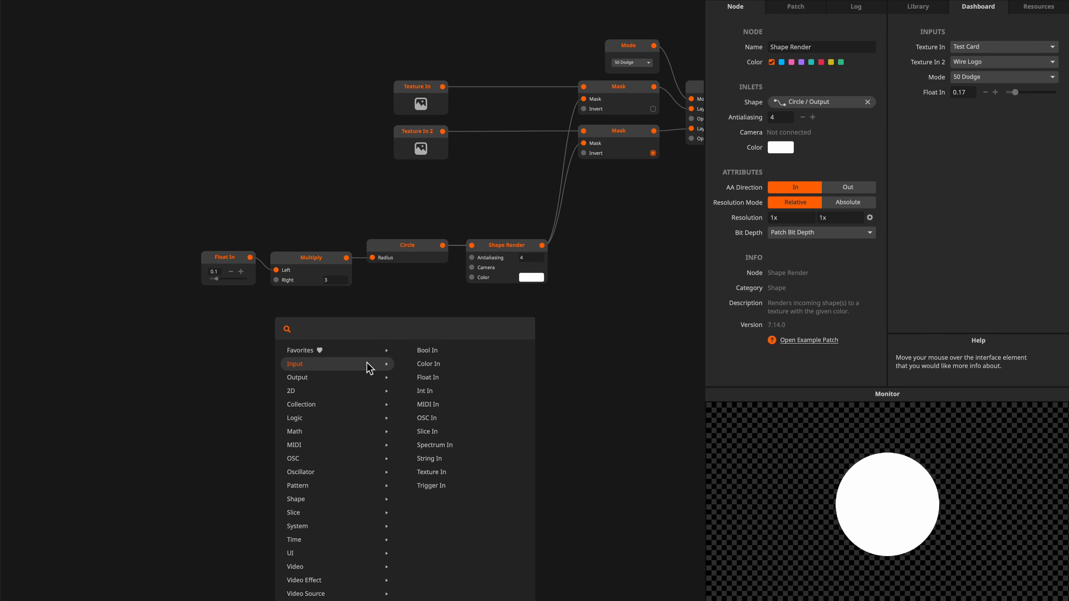
click(449, 379)
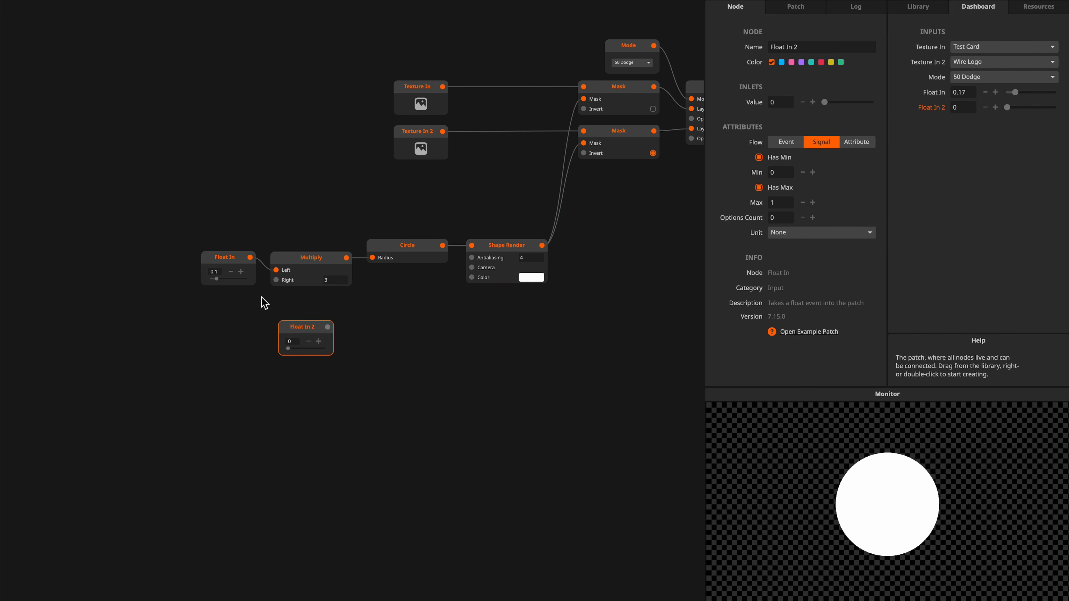
- Rename the Float In that drives the circle radius as Mix and the new Float In 2 as Blur
click(224, 257)
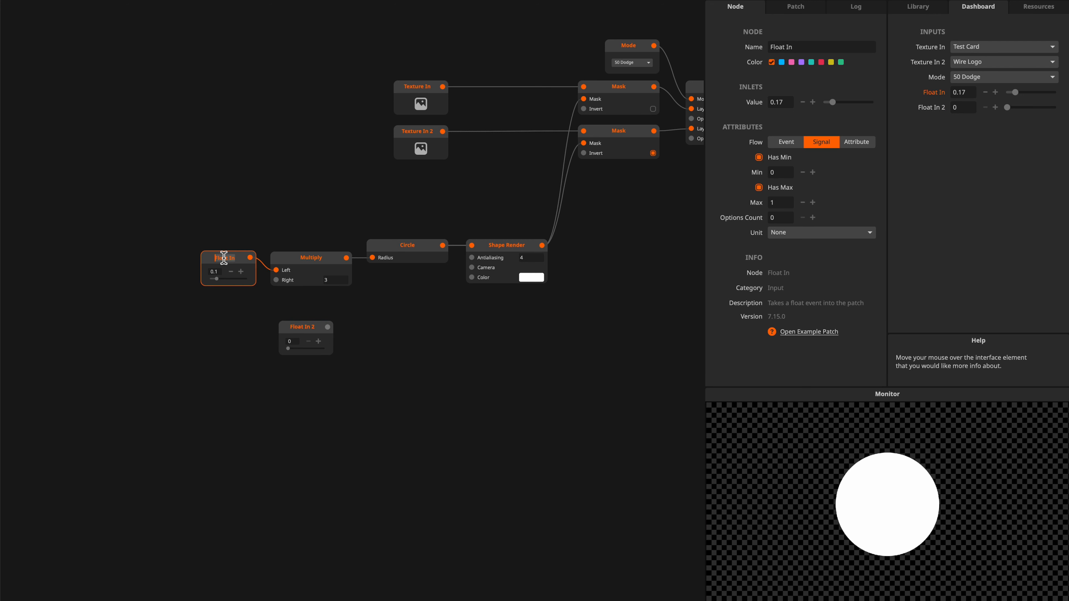
text(Mix)
key(Return)
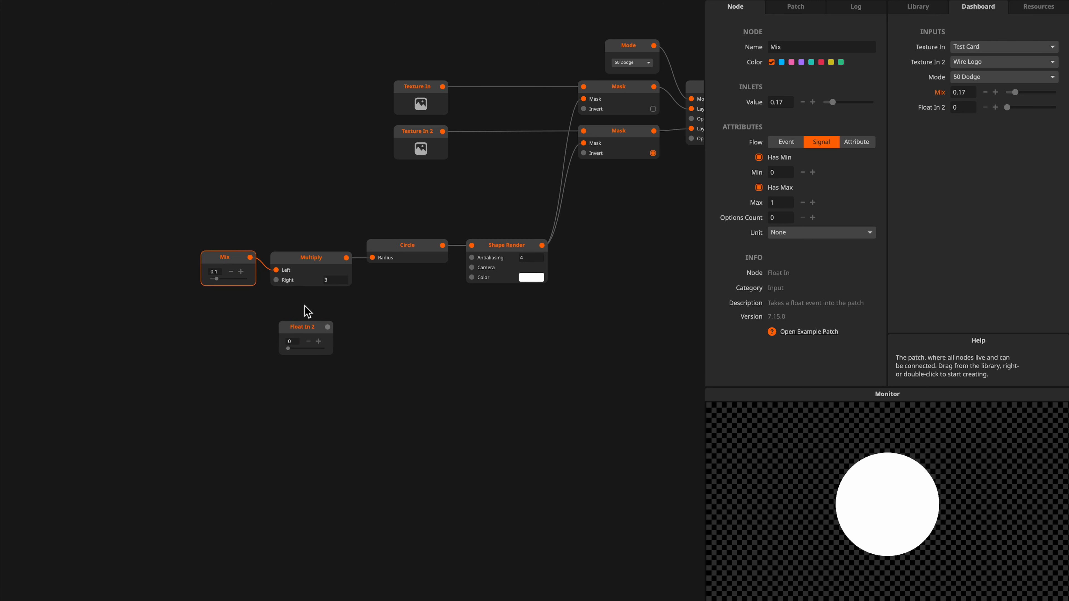
double_click(307, 328)
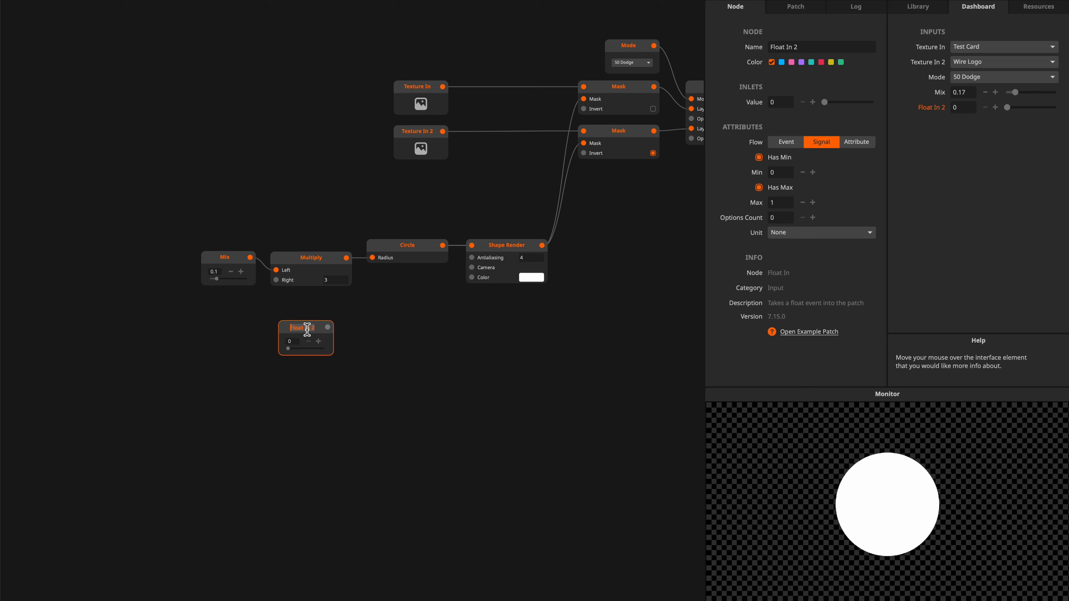
text(Blur)
key(Return)
- Feed Blur through a new Multiply node into Shape Render's Antialiasing inlet and align that Multiply below Circle
drag(327, 327, 358, 328)
text(mu)
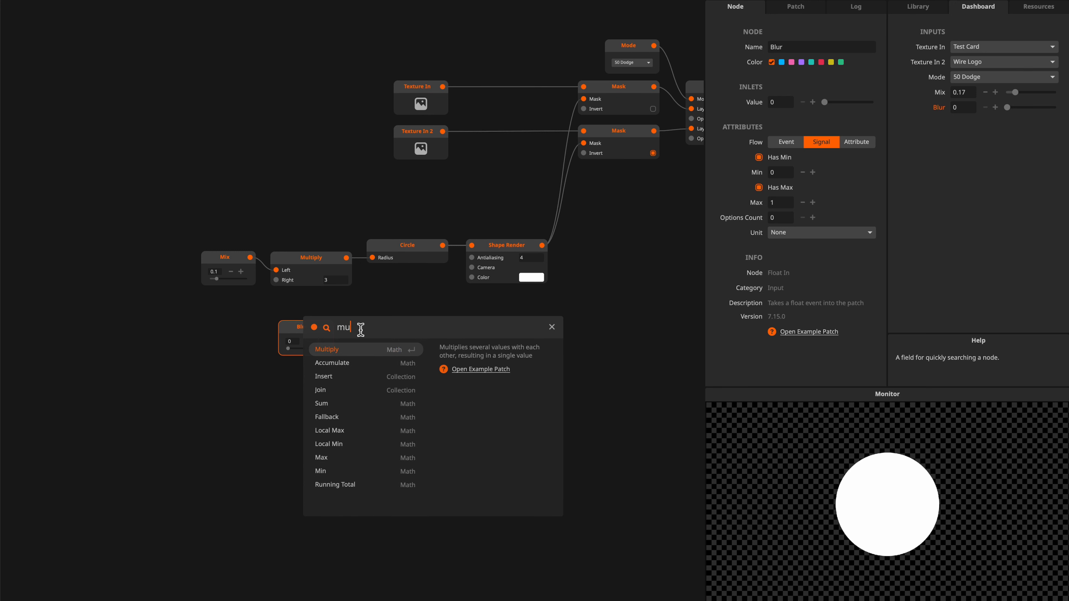
key(Return)
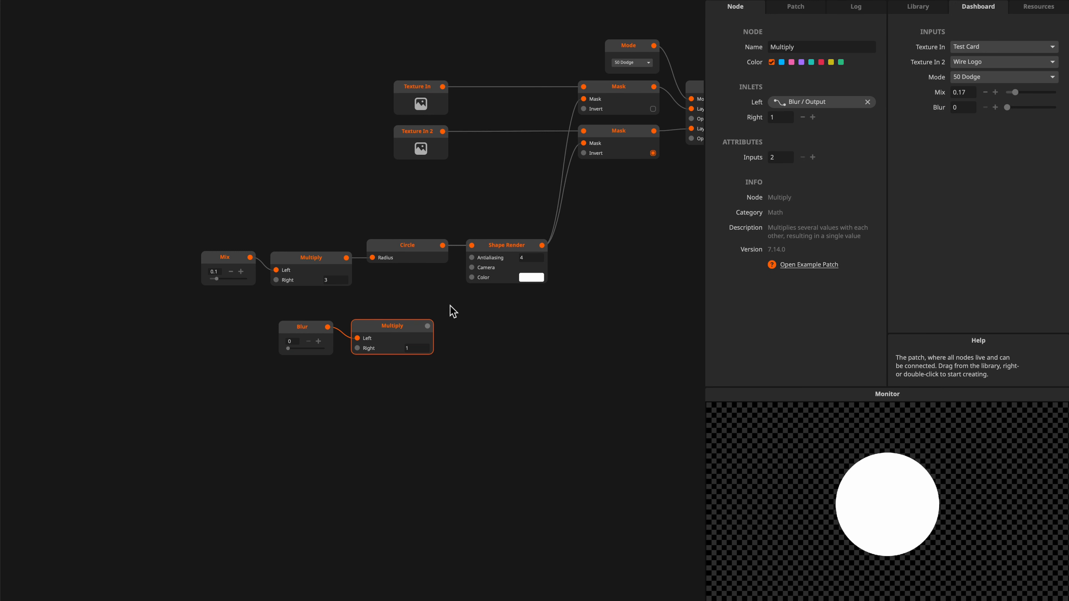
drag(471, 266, 471, 260)
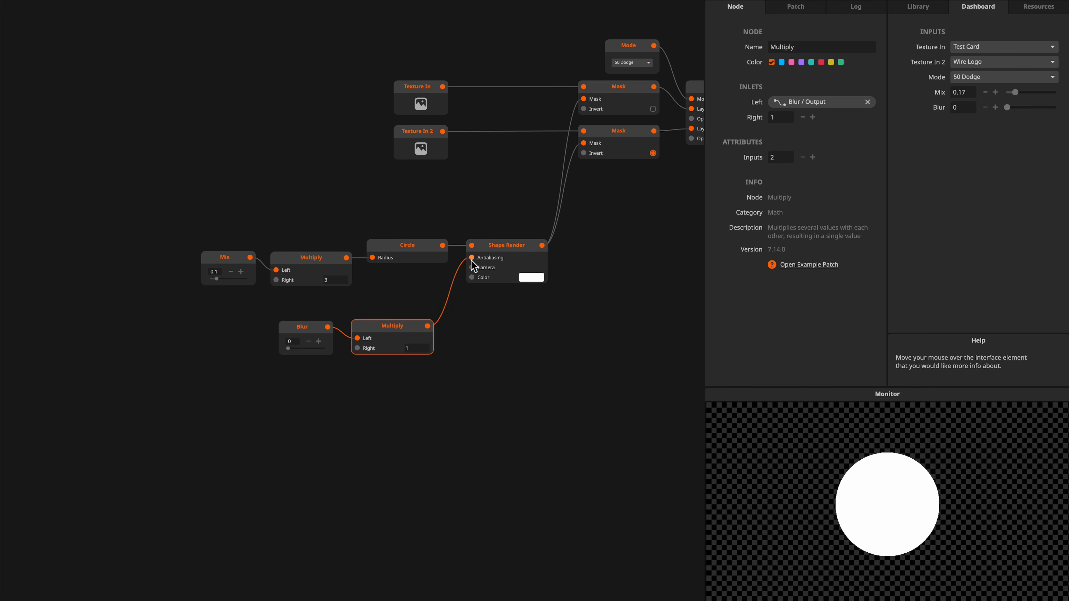
drag(388, 331, 403, 333)
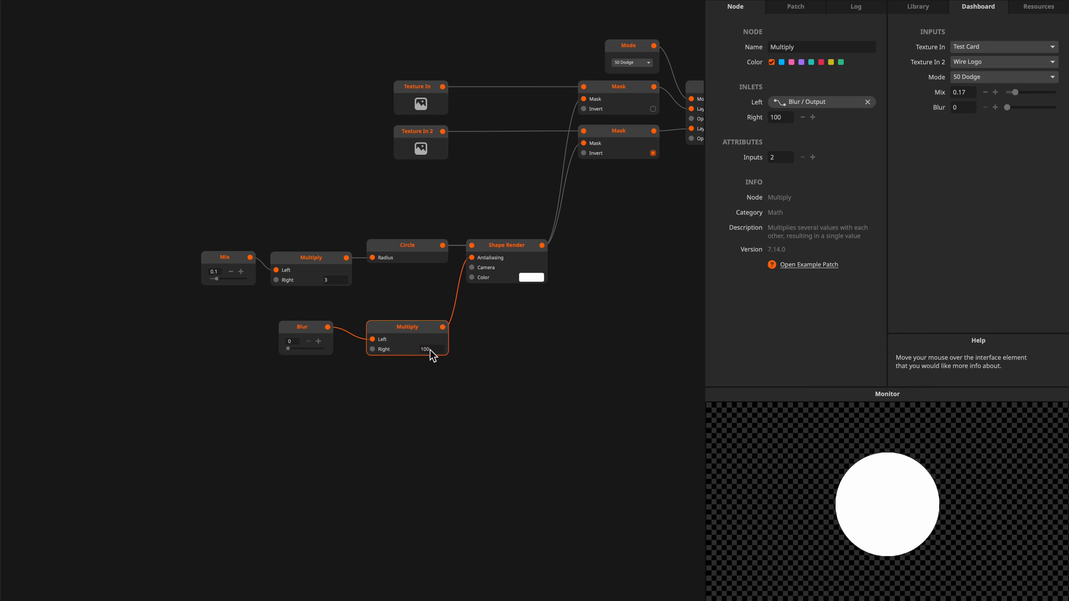
- Set the Right value of Blur's Multiply to 2000, Blur to about 0.52 and Mix to about 0.37
drag(297, 349, 346, 359)
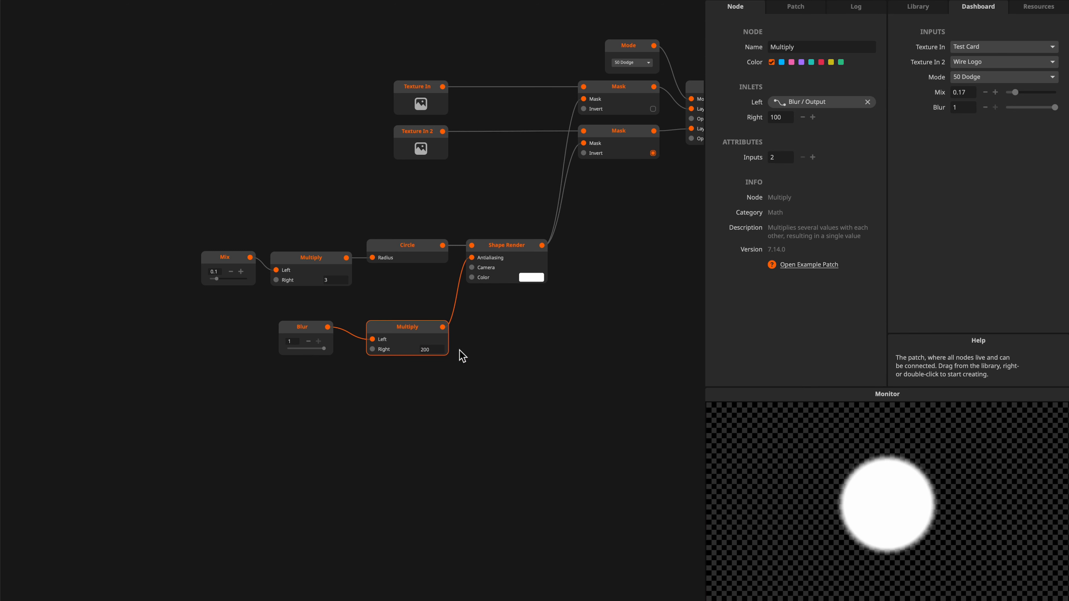
key(Return)
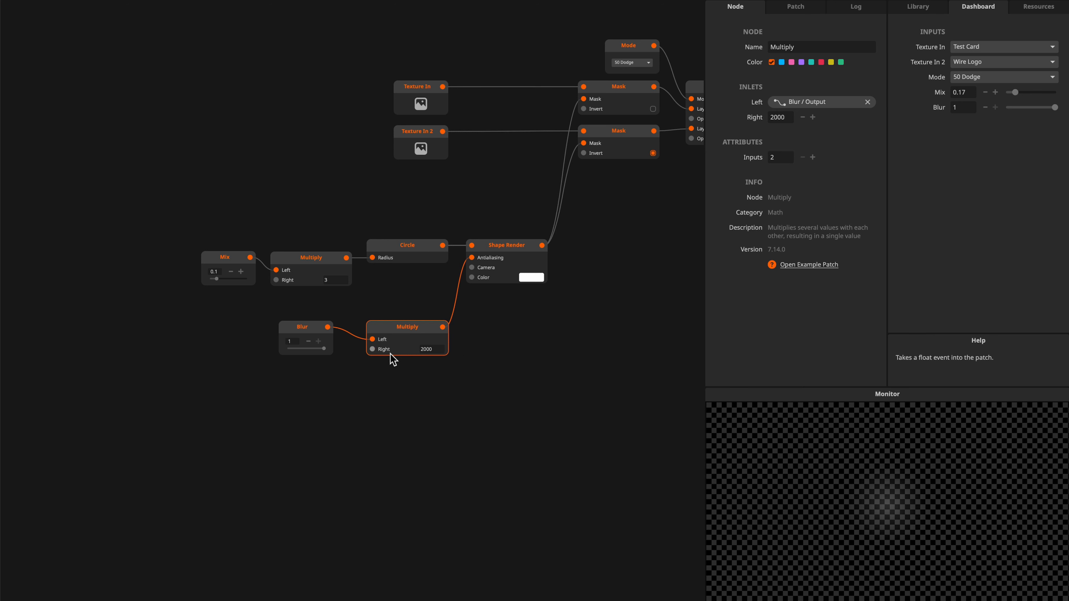
mouse_move(324, 348)
mouse_down()
mouse_move(289, 355)
mouse_move(307, 354)
mouse_up()
mouse_move(1015, 96)
mouse_down()
mouse_move(1044, 96)
mouse_move(1008, 107)
mouse_move(1045, 108)
mouse_move(1011, 93)
mouse_move(1046, 93)
mouse_move(1026, 108)
mouse_move(1042, 108)
mouse_move(1026, 95)
mouse_up()
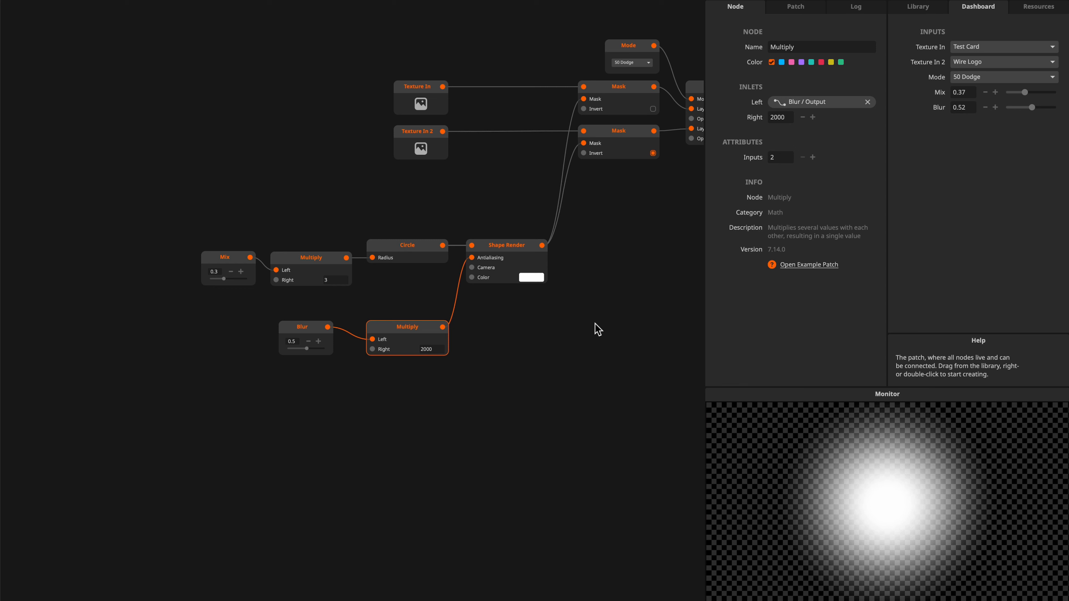
- Add a Bool In node above the Texture In nodes and rename it Invert
drag(623, 249, 368, 218)
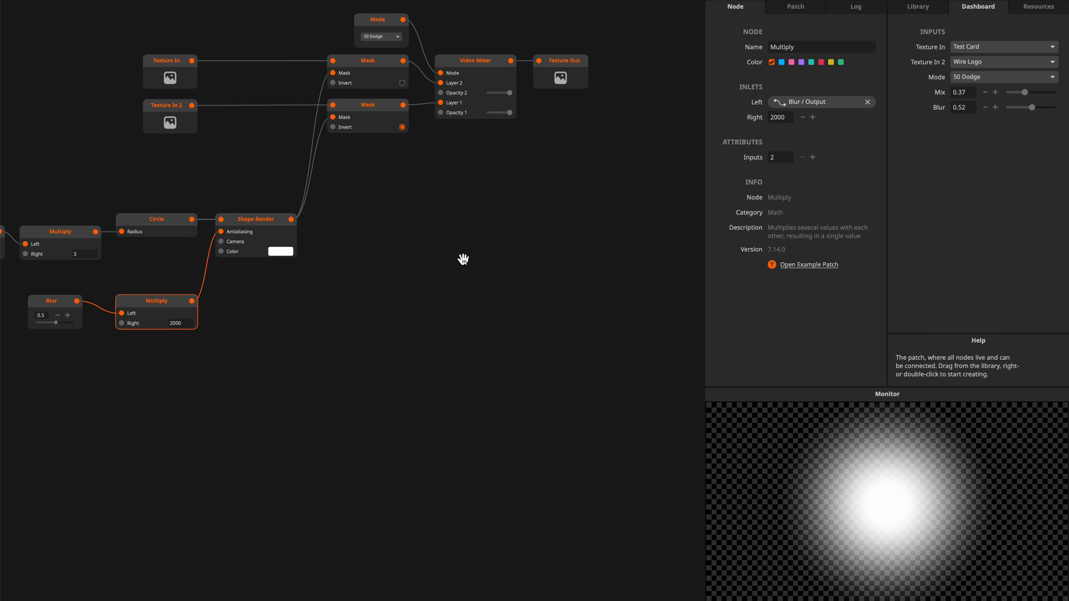
drag(450, 257, 575, 400)
double_click(301, 114)
mouse_move(353, 148)
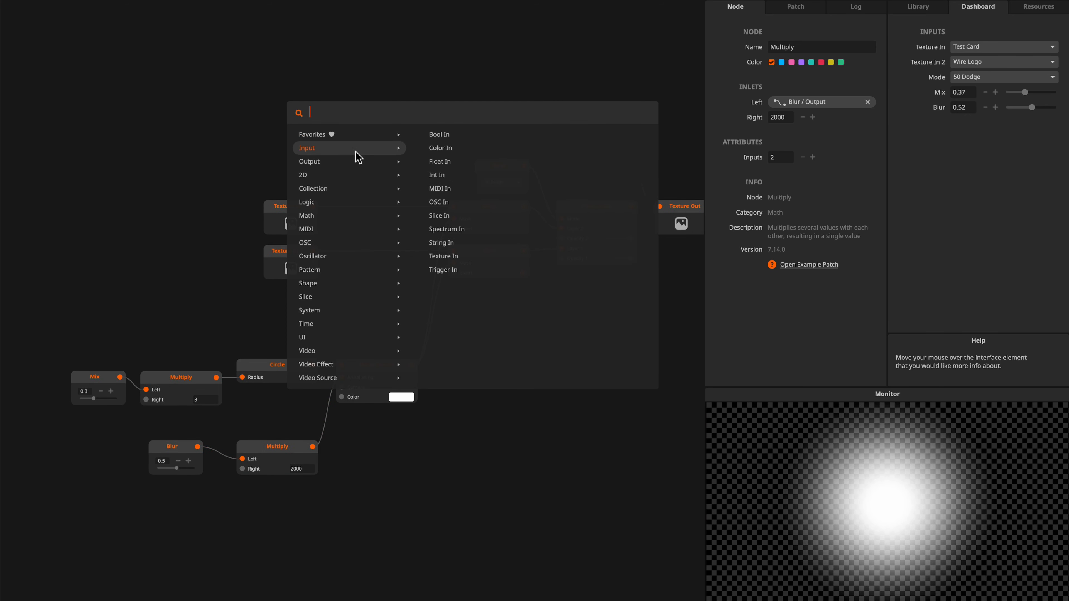
click(459, 137)
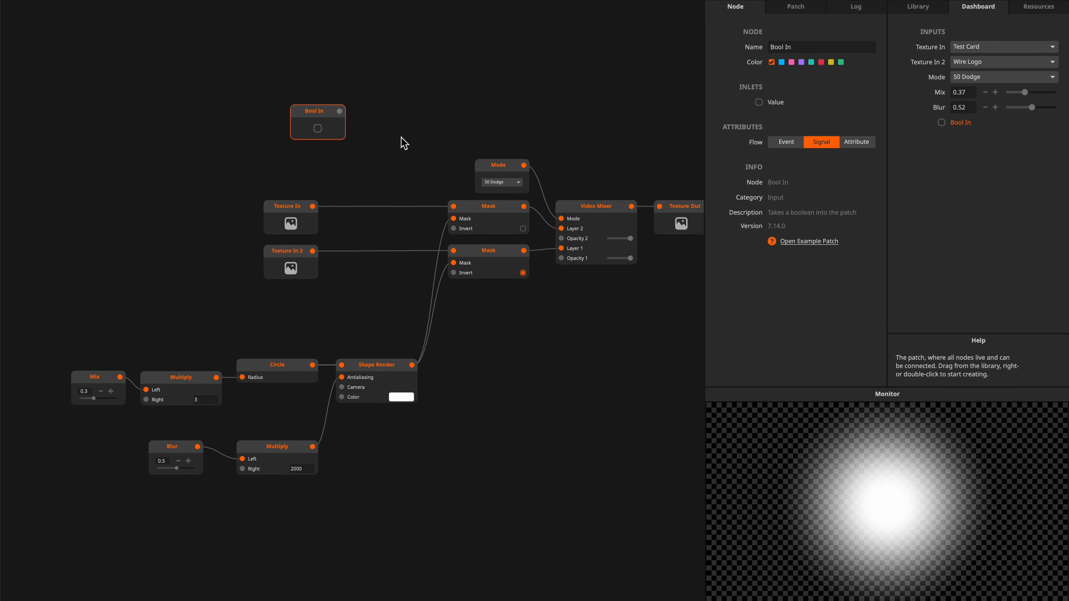
double_click(308, 110)
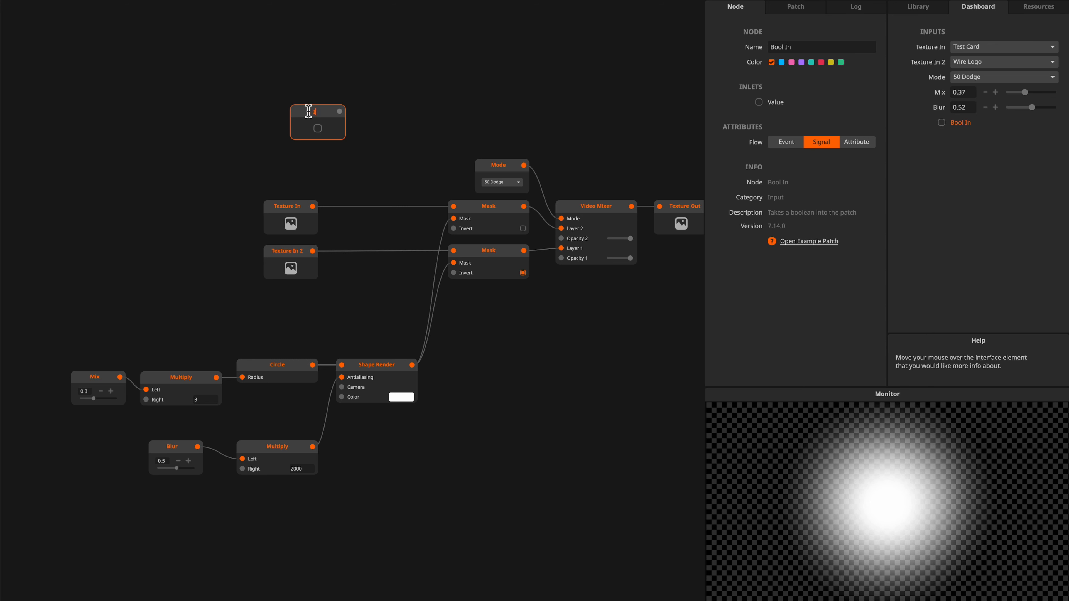
text(Invert)
key(Return)
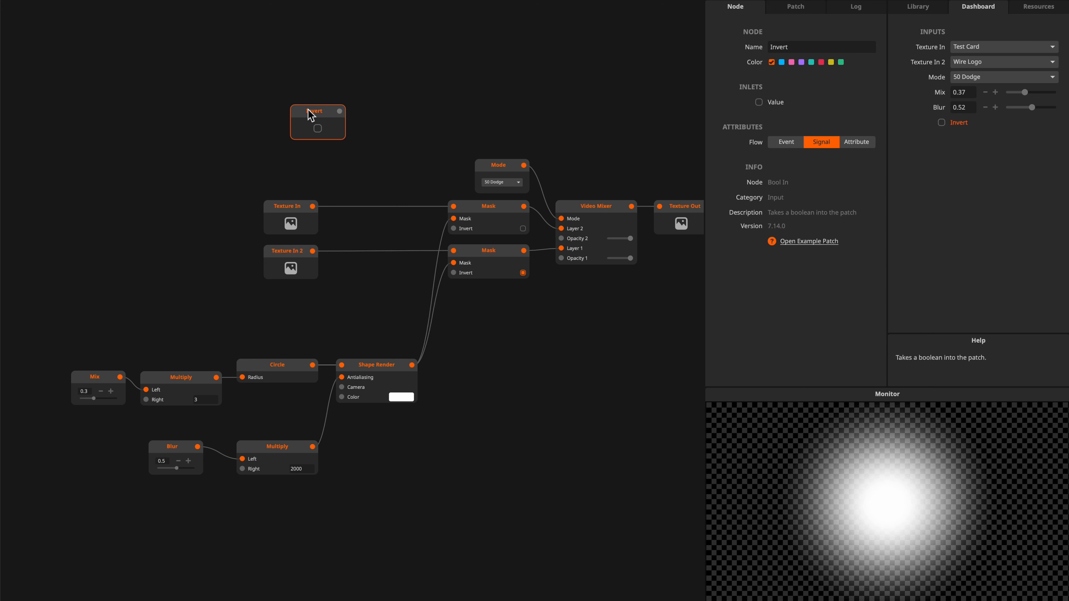
- Connect the Invert node directly to the upper Mask's Invert inlet and through a new 1 - x node to the lower Mask's Invert inlet
drag(324, 112, 453, 229)
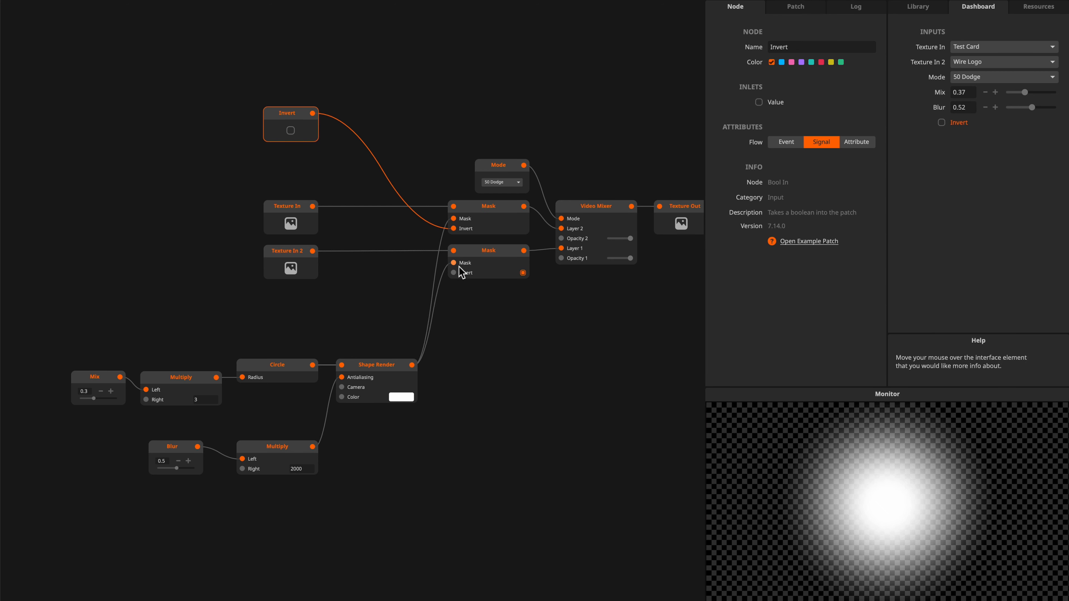
mouse_move(313, 118)
drag(313, 118, 349, 176)
text(1)
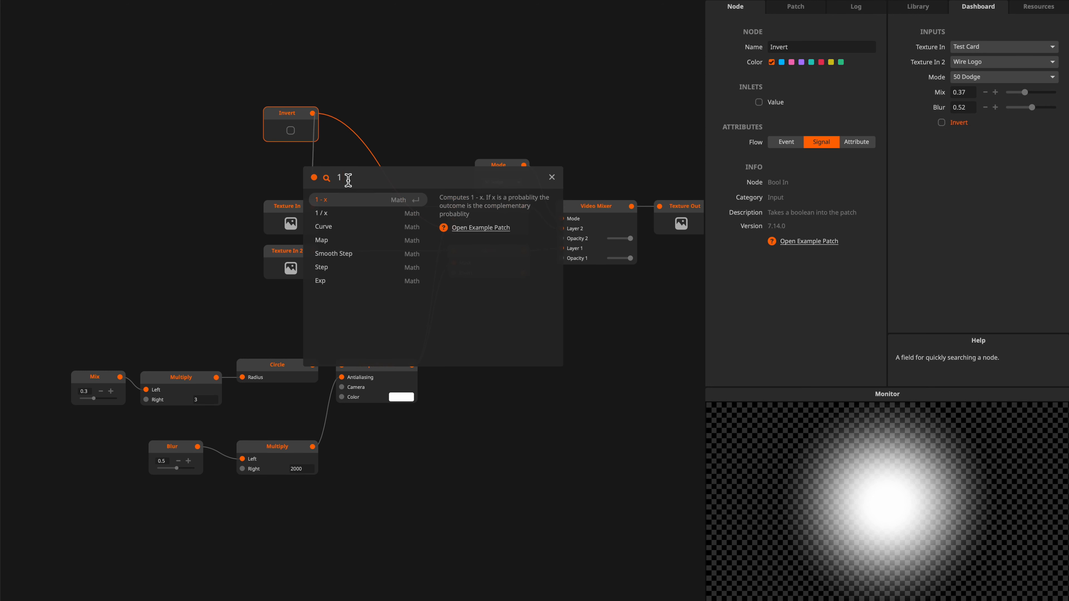
key(Return)
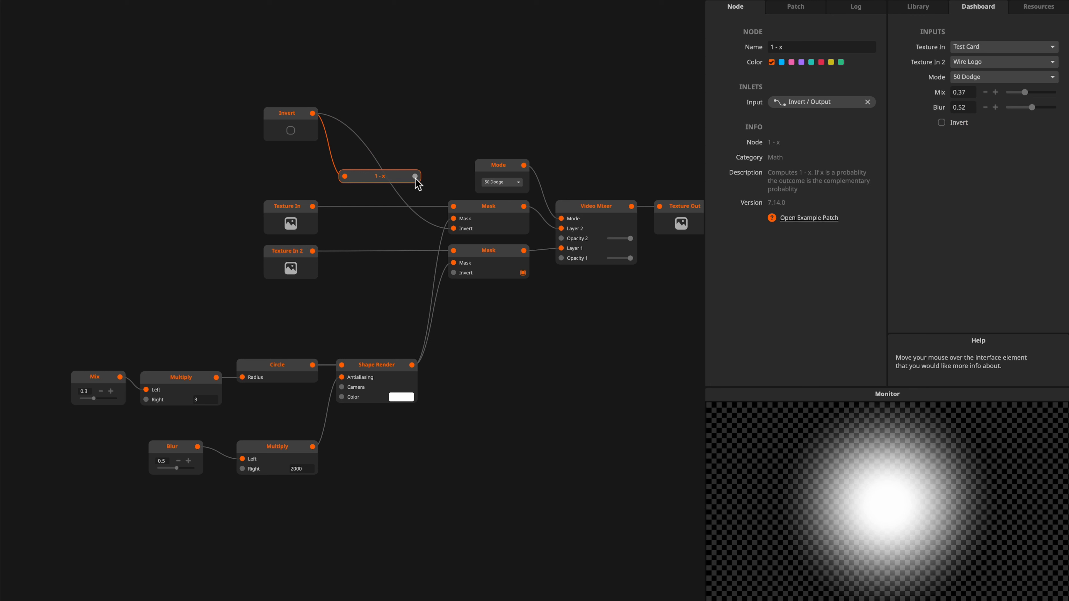
drag(415, 176, 452, 274)
mouse_move(454, 274)
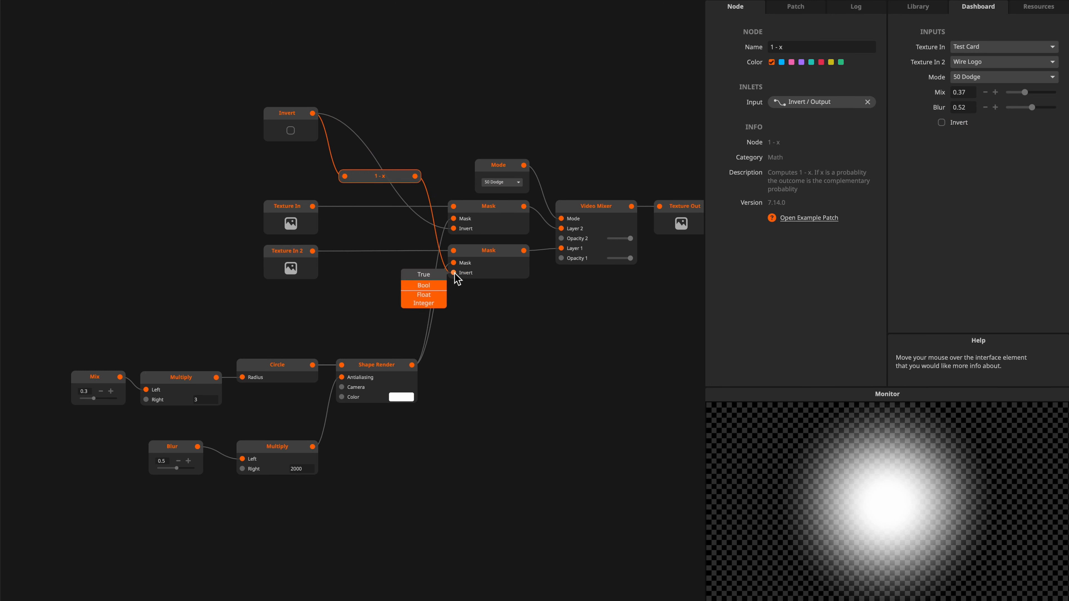
mouse_move(454, 229)
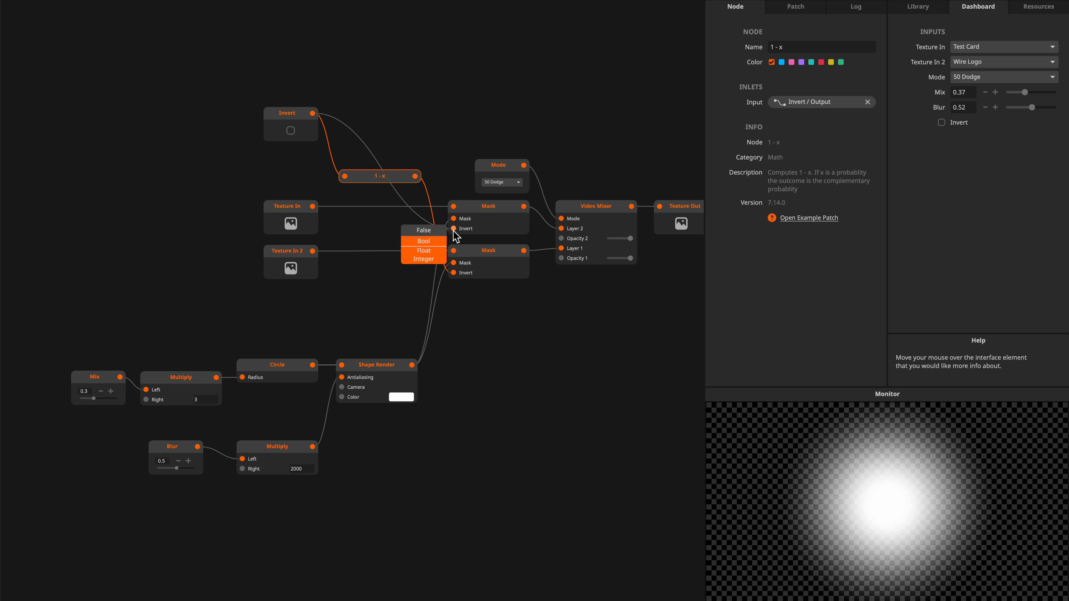
- Monitor Texture Out and switch Invert on and off repeatedly to check how the two masked textures swap
click(291, 131)
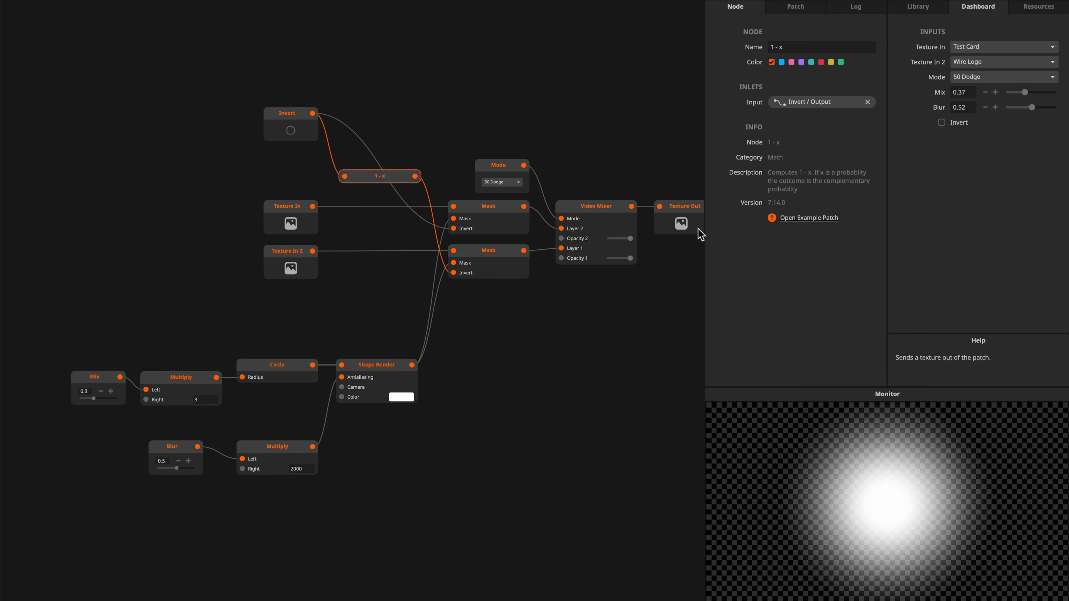
click(699, 230)
click(293, 132)
click(293, 132)
click(293, 132)
click(293, 133)
click(293, 132)
click(293, 133)
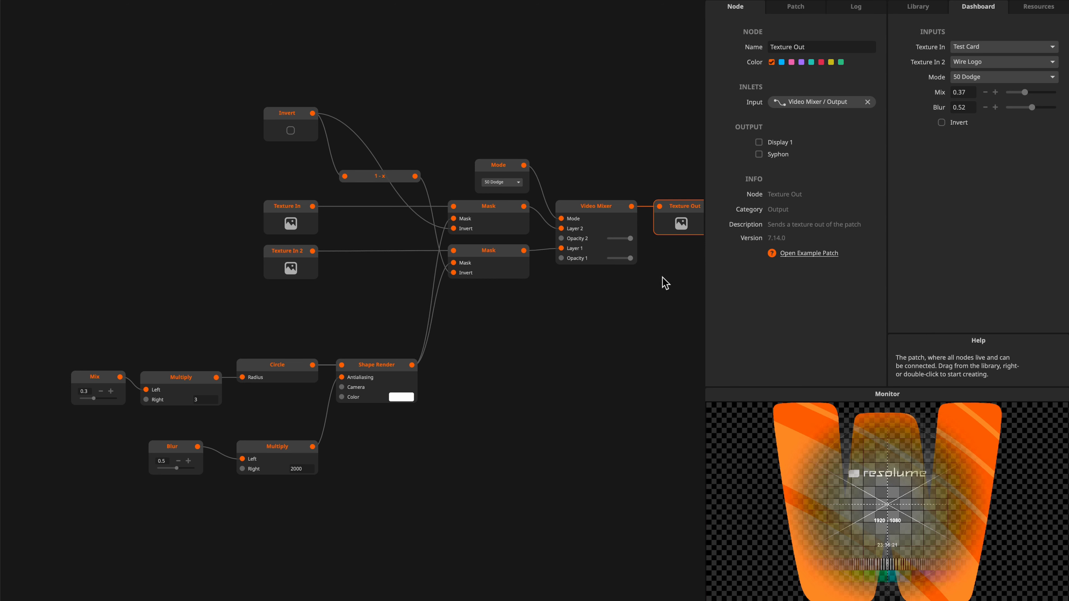
- Select all nodes and arrange the whole patch with Auto Layout
drag(659, 297, 585, 289)
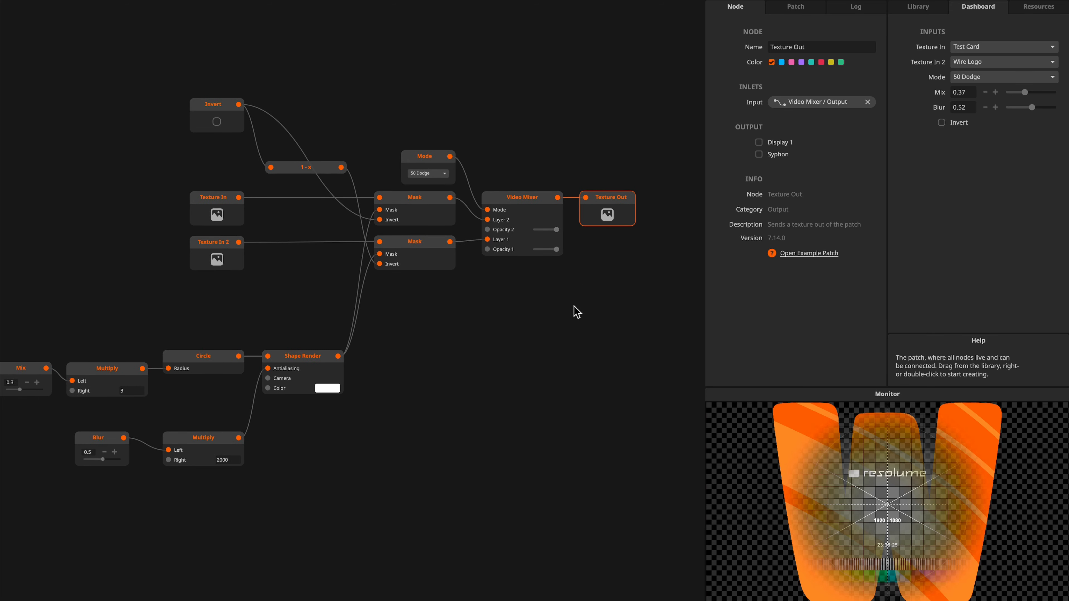
key(ctrl+a)
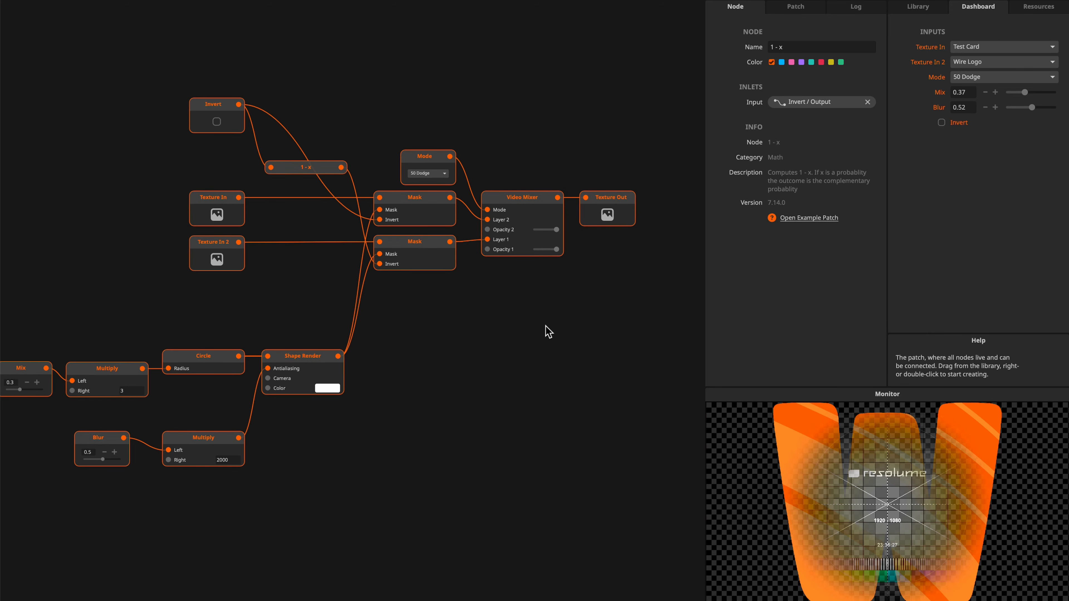
key(ctrl+l)
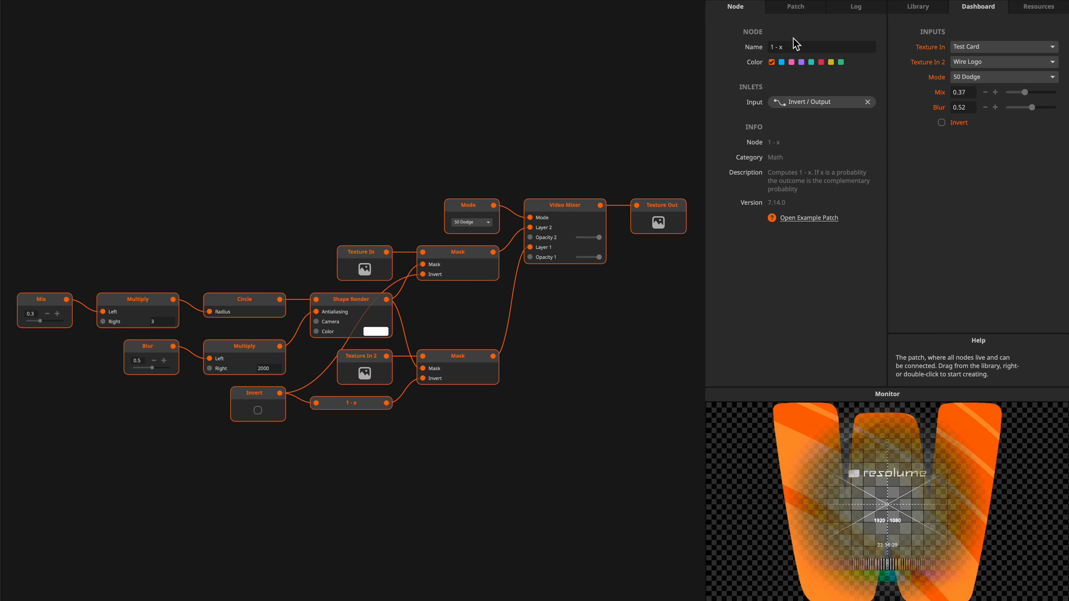
- Check the patch's assigned category in the patch settings
click(805, 9)
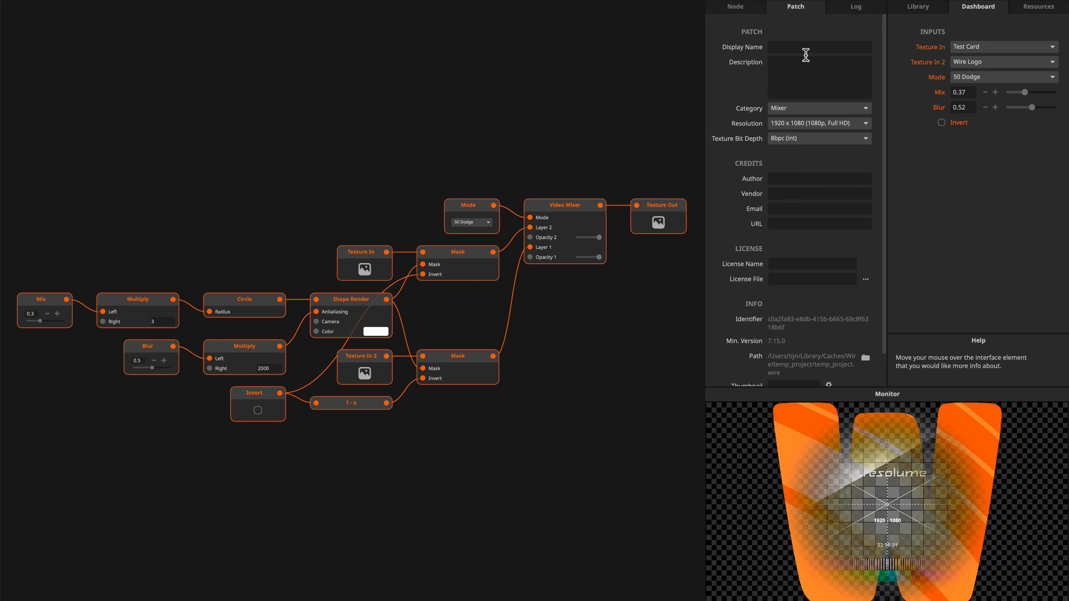
click(803, 109)
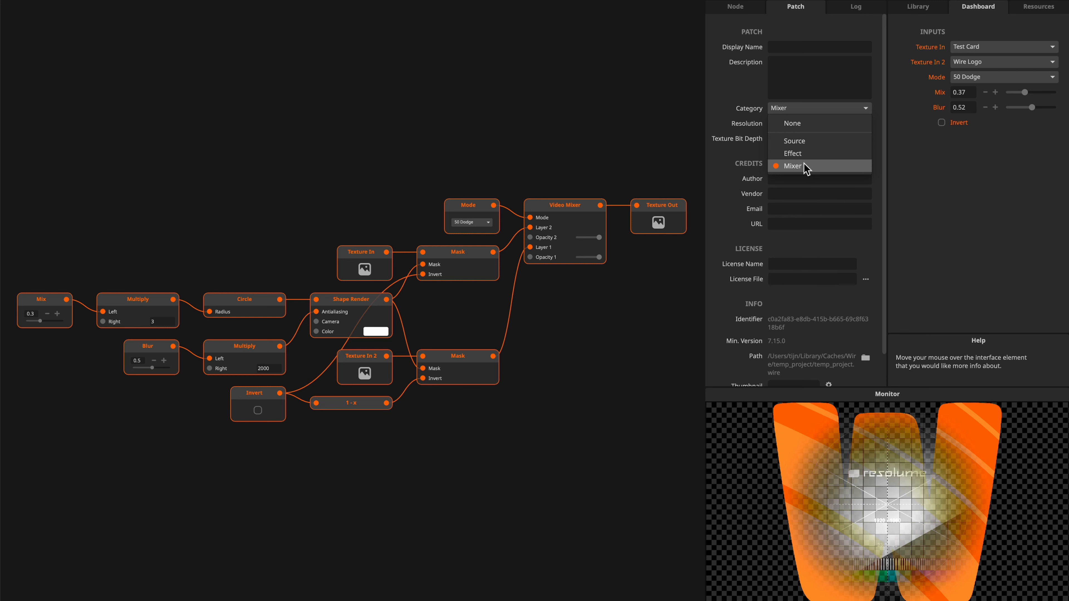
click(627, 133)
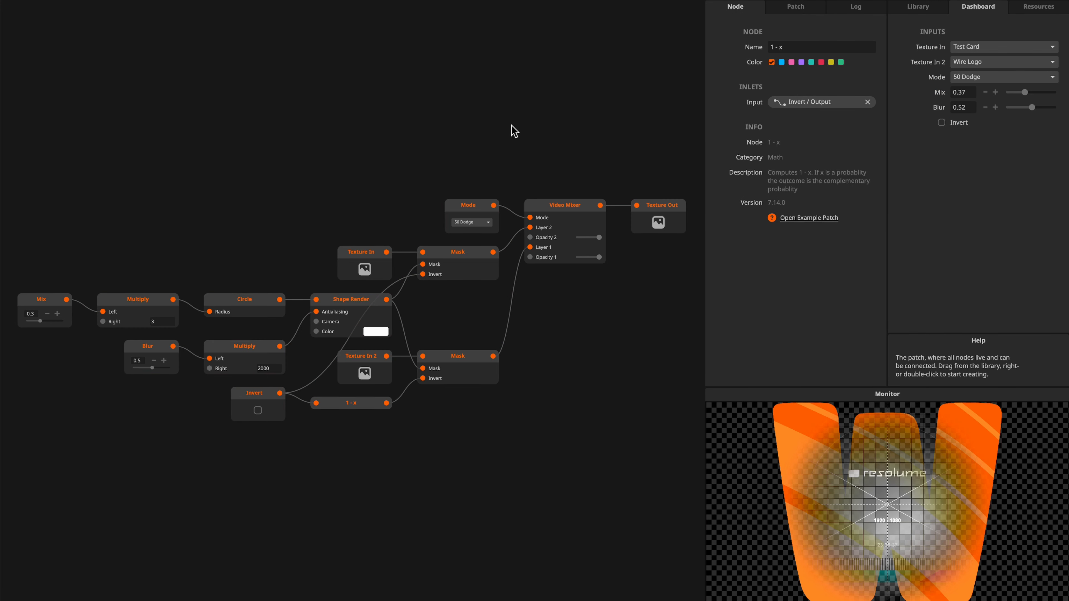